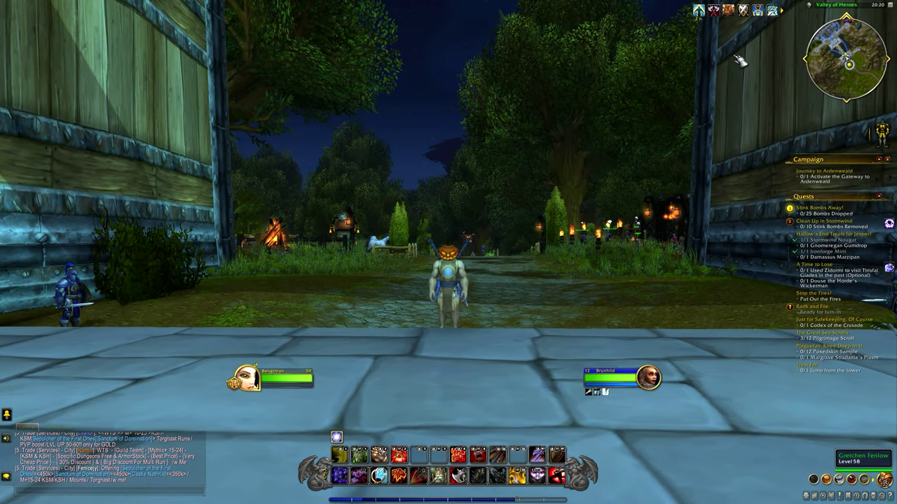
- Enable Action Bars 3 through 8 and Show Numbers for Cooldowns in the gameplay options
key(Escape)
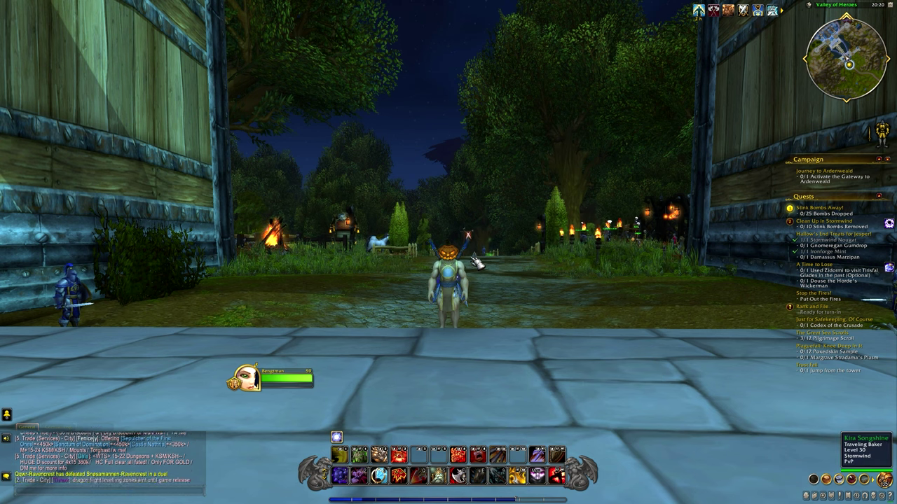
key(Escape)
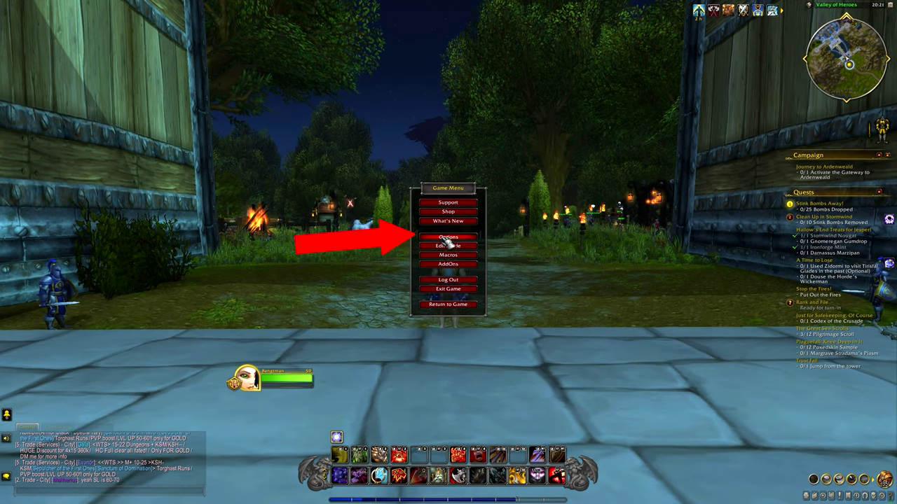
click(471, 239)
click(277, 115)
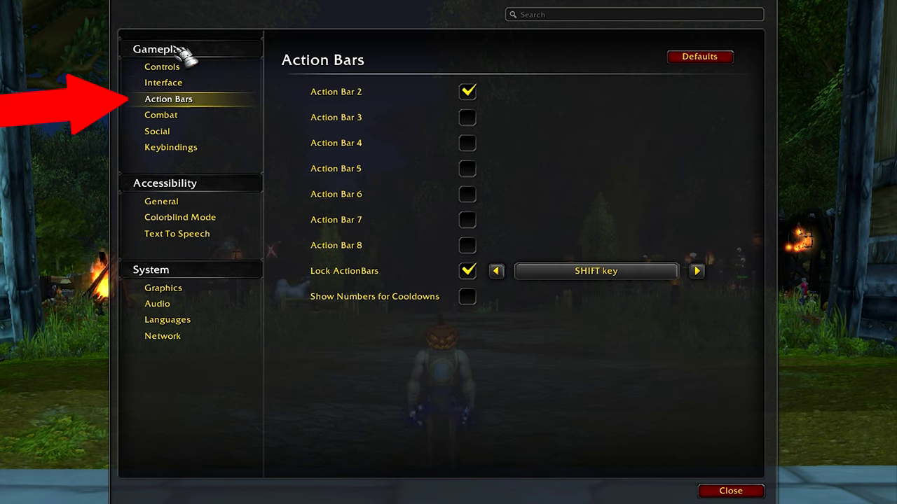
click(467, 117)
click(468, 143)
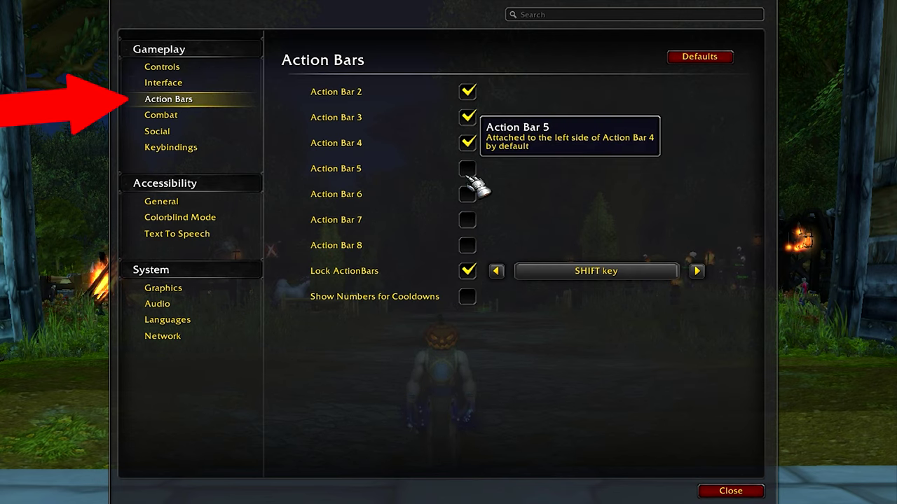
click(467, 168)
click(467, 194)
click(467, 219)
click(466, 246)
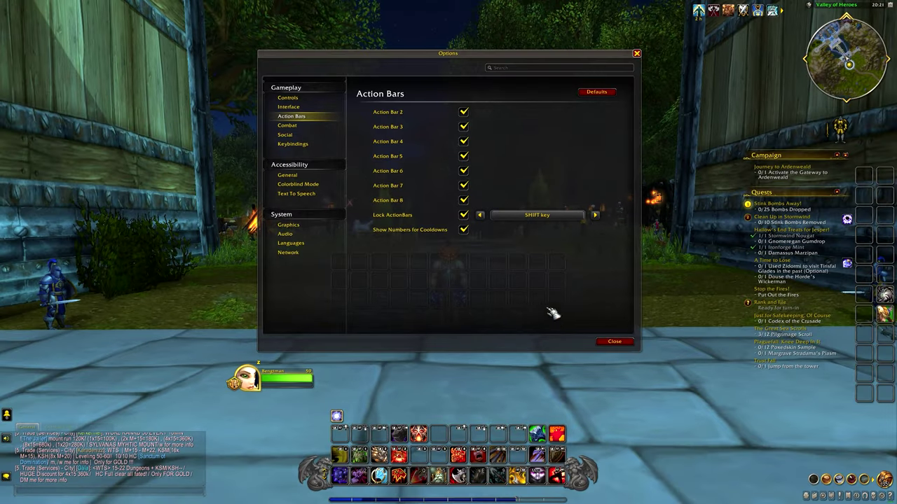
click(614, 341)
key(Escape)
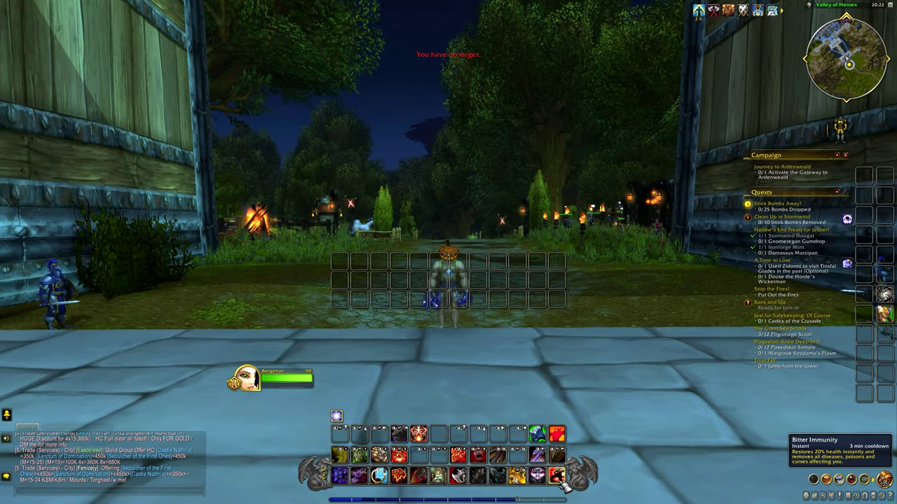
- Use the Bitter Immunity ability to check the cooldown number on its action bar icon
click(558, 479)
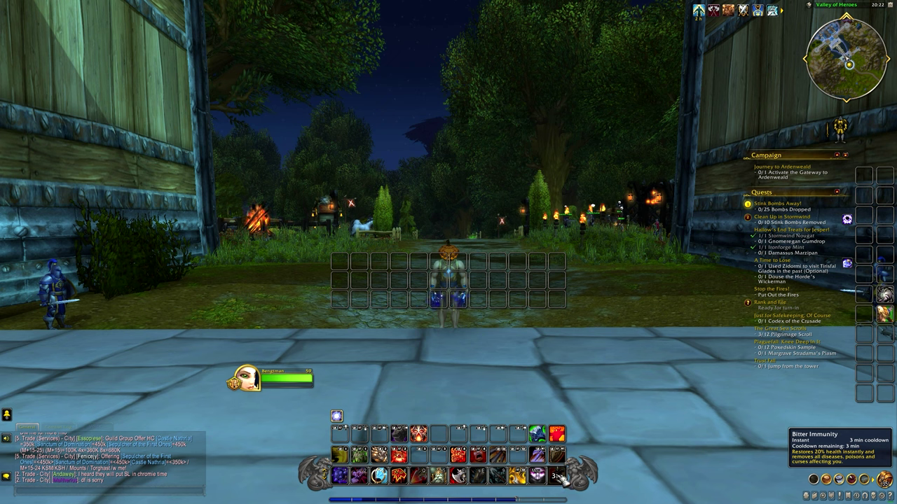
key(s)
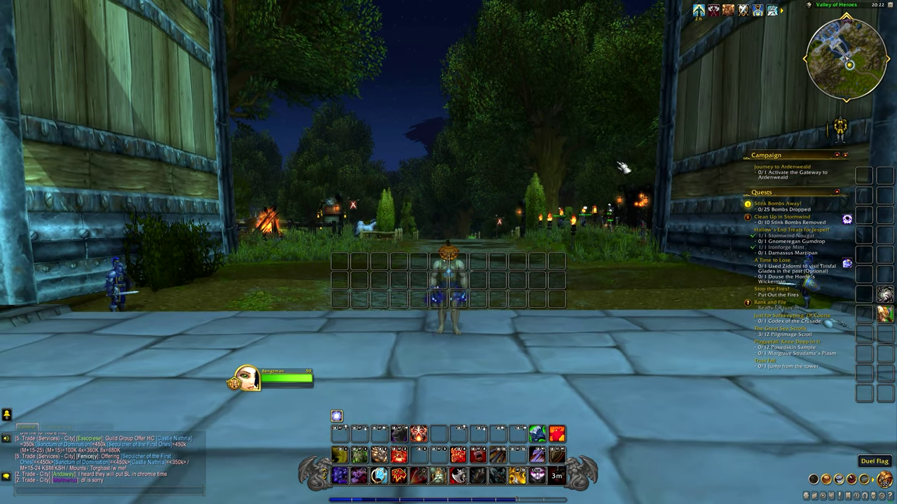
- Enter HUD Edit Mode and look through the expanded list of optional interface elements, such as Stance Bar and Cast Bar
key(Escape)
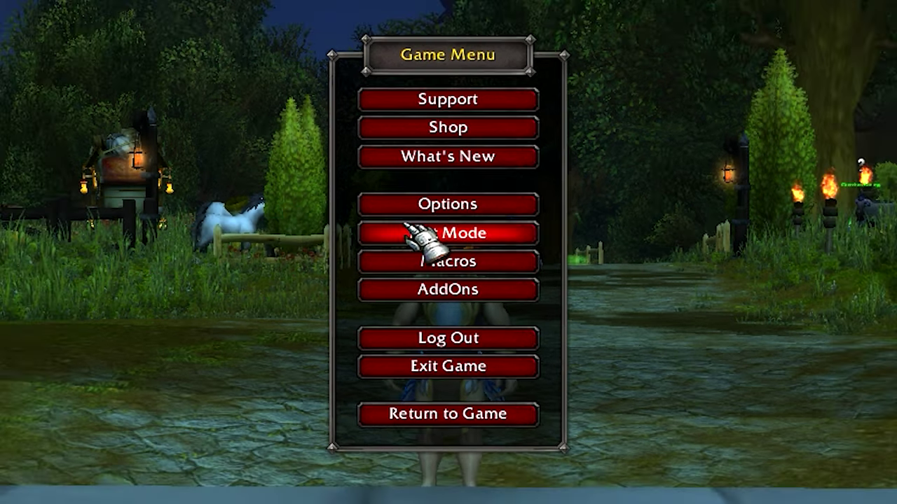
click(407, 229)
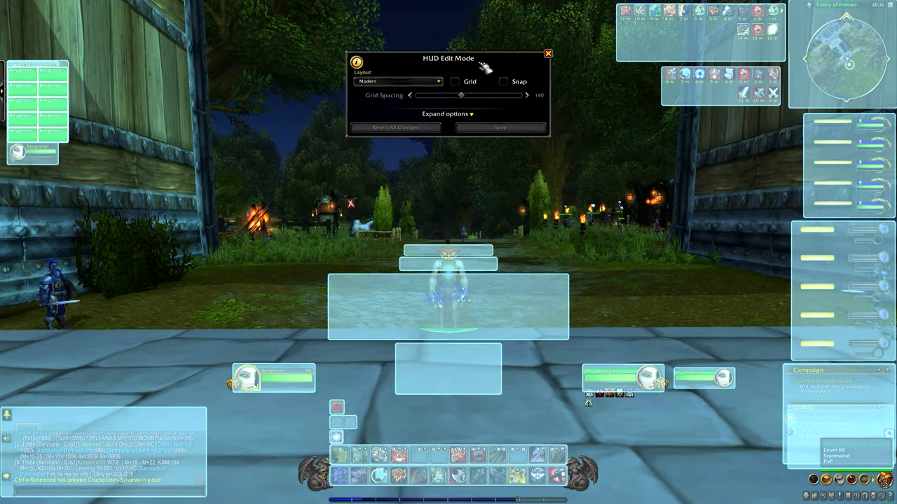
drag(483, 66, 324, 70)
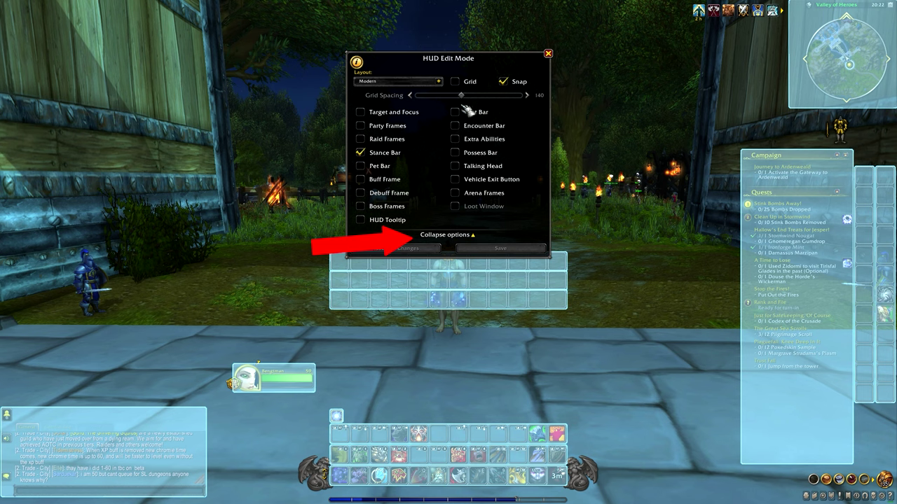
click(471, 235)
click(470, 116)
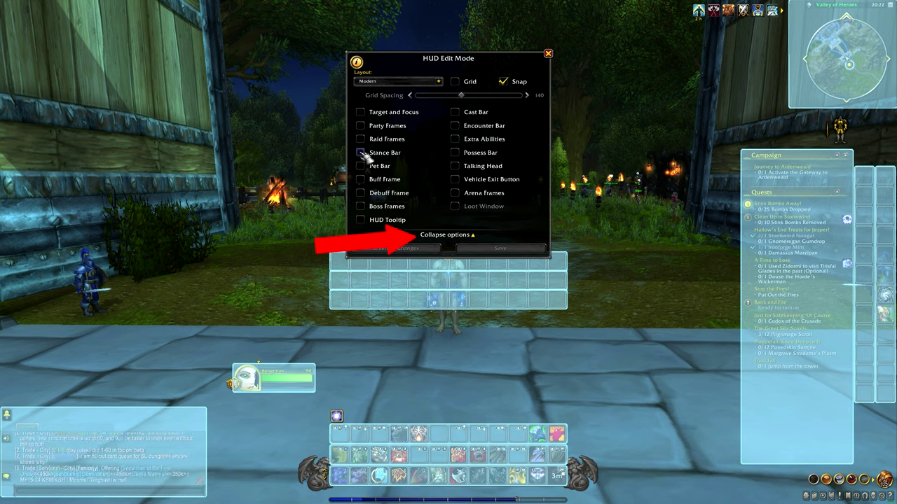
click(473, 237)
- Apply the Classic preset layout to compare it, and switch back to the Modern preset
drag(491, 61, 357, 99)
click(292, 96)
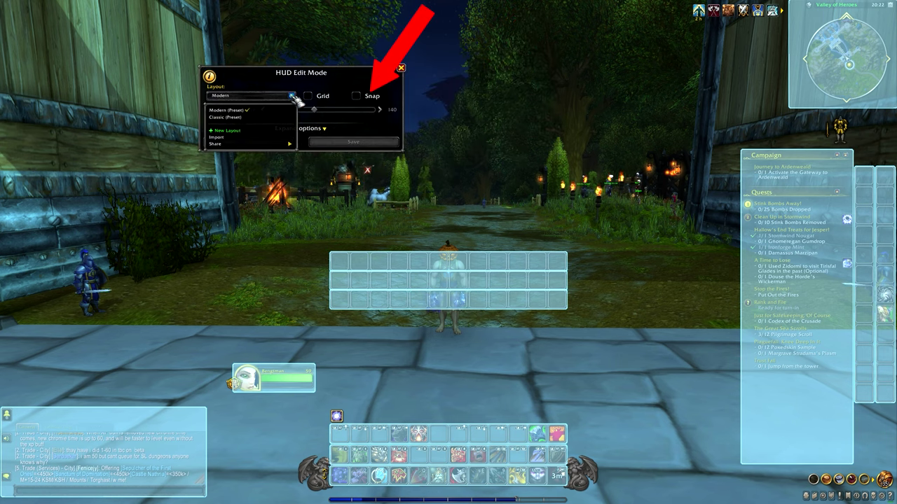
click(292, 96)
click(293, 96)
click(248, 122)
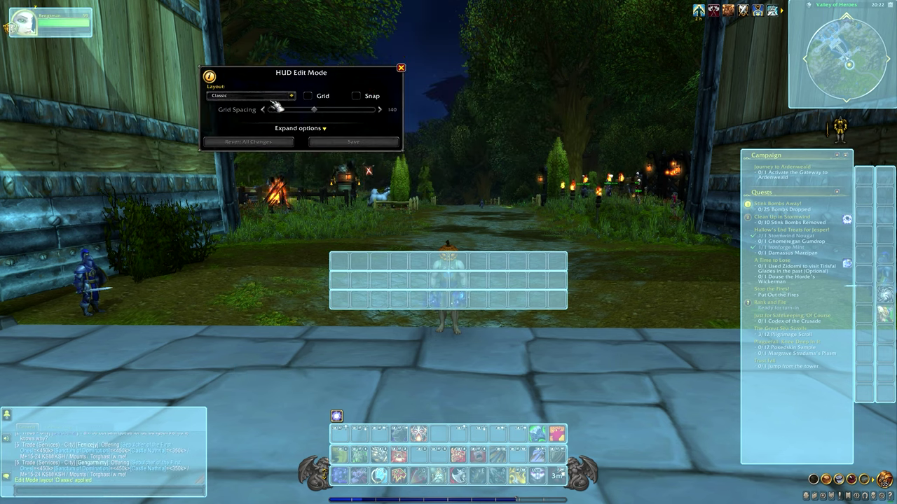
drag(290, 79, 339, 88)
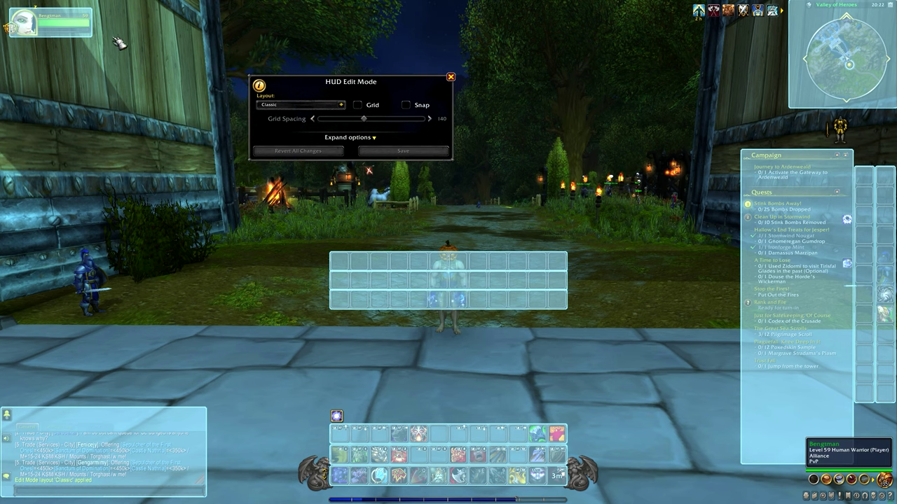
click(333, 105)
click(335, 125)
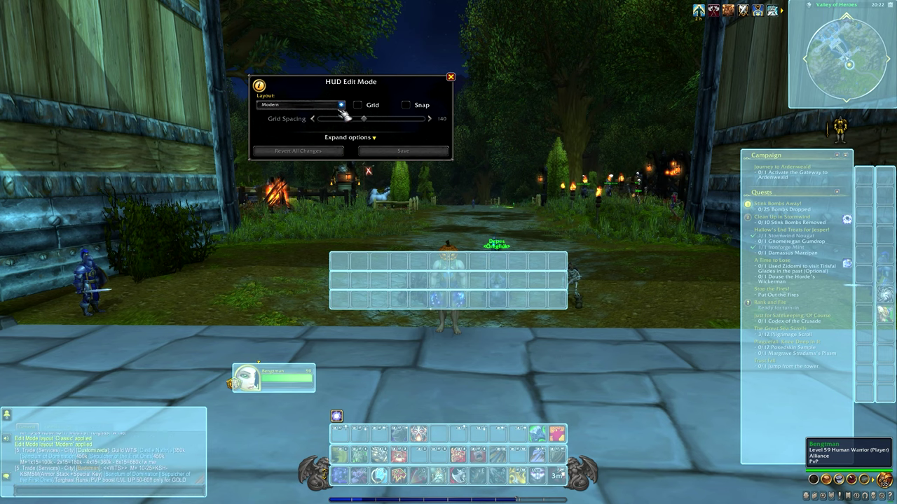
click(308, 120)
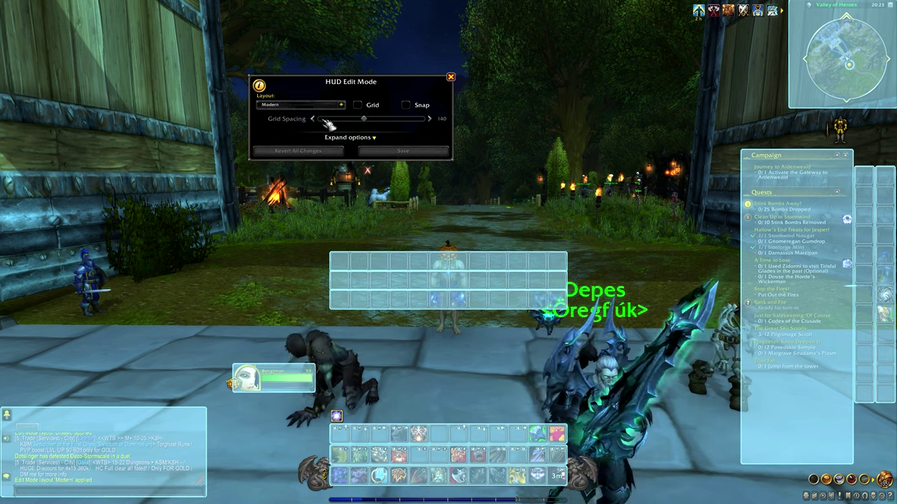
- Enable Snap and stack the extra action bars above the main bars, with Action Bar 6 on top
drag(570, 186, 500, 154)
click(407, 105)
drag(462, 294, 503, 360)
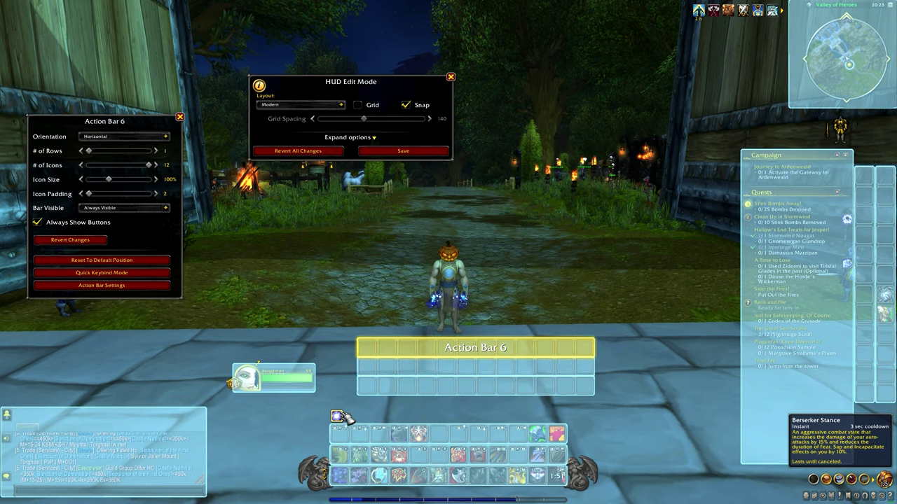
drag(475, 334, 428, 374)
drag(468, 348, 490, 315)
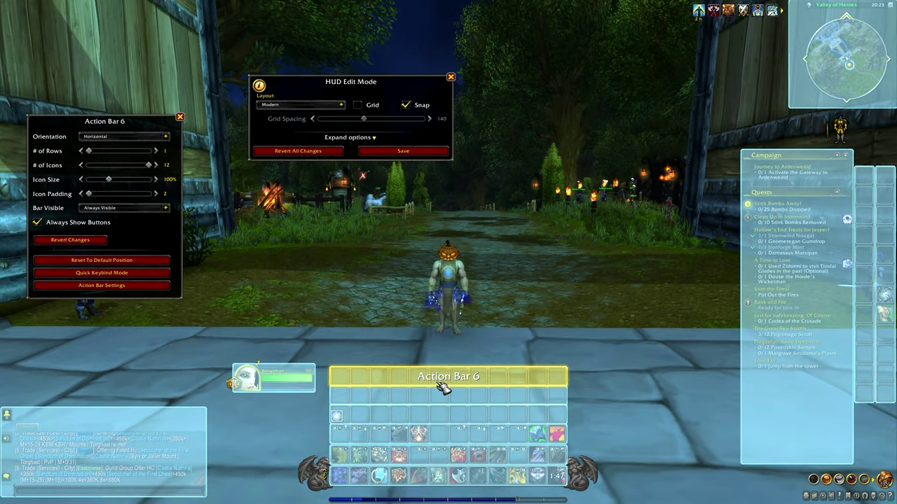
mouse_move(444, 386)
mouse_down()
mouse_move(536, 298)
mouse_move(631, 163)
mouse_move(448, 378)
mouse_up()
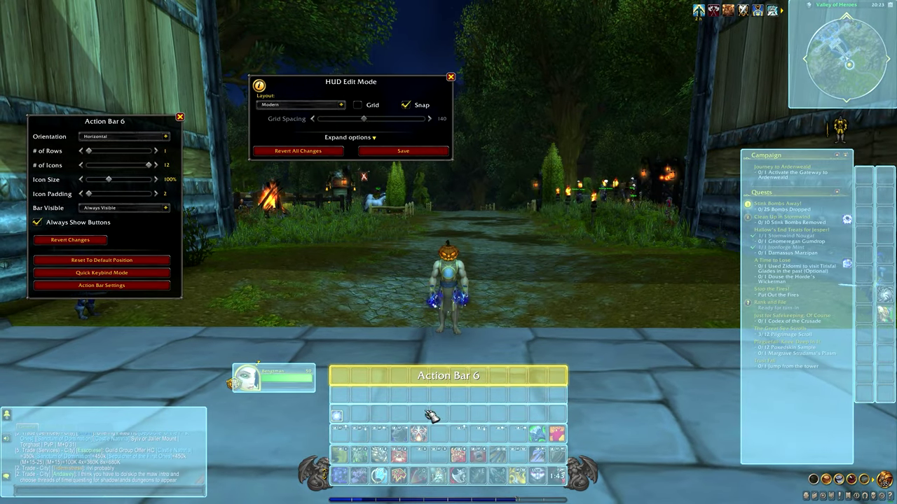
- Try moving the action bars, quest tracker and minimap freely around the screen, and revert all changes
drag(446, 416, 680, 374)
drag(546, 401, 551, 420)
drag(694, 374, 602, 373)
drag(530, 418, 519, 399)
drag(635, 375, 691, 196)
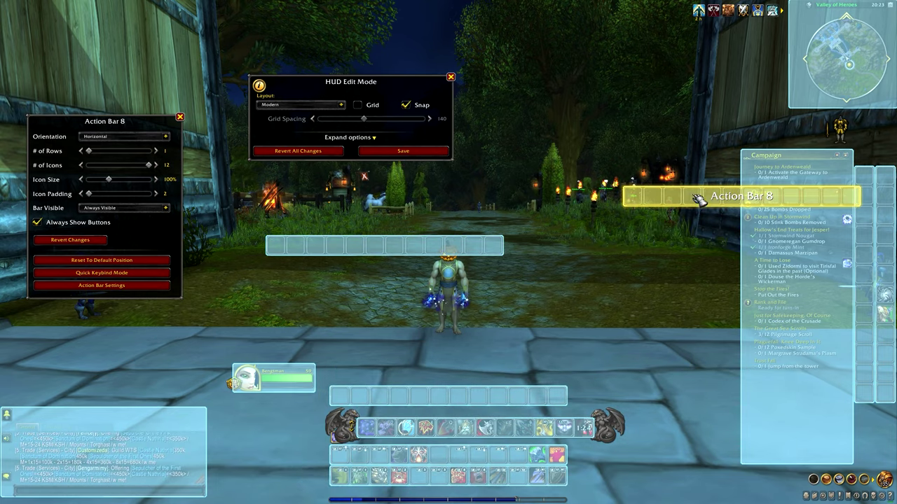
drag(749, 303, 538, 253)
drag(806, 77, 674, 172)
drag(406, 192, 266, 196)
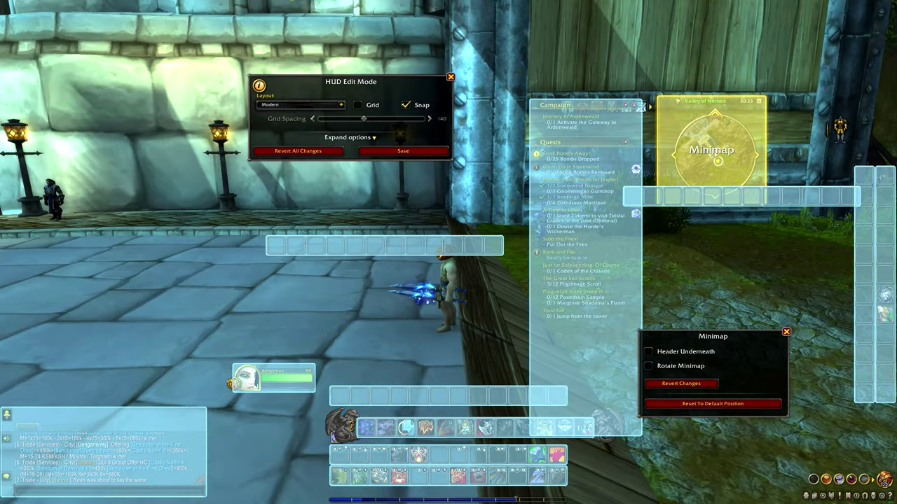
drag(407, 192, 425, 175)
drag(866, 281, 355, 220)
click(322, 153)
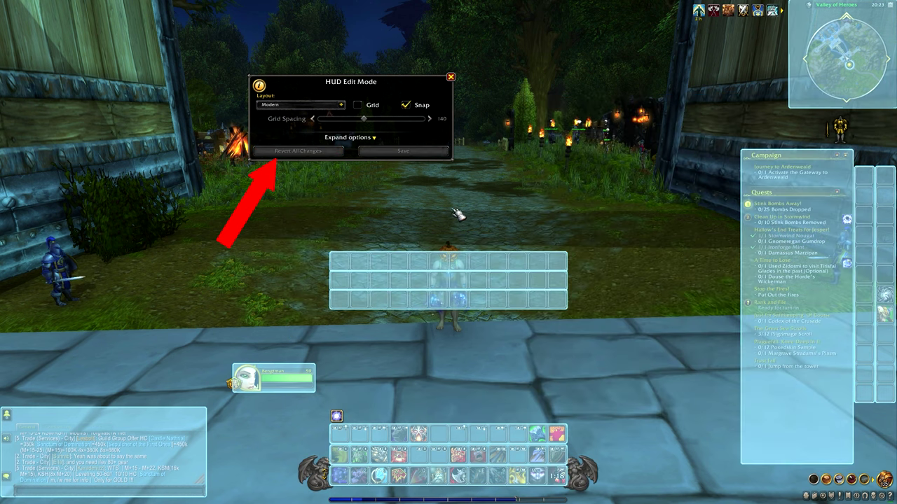
- Show the alignment grid and set its spacing to 20
click(359, 105)
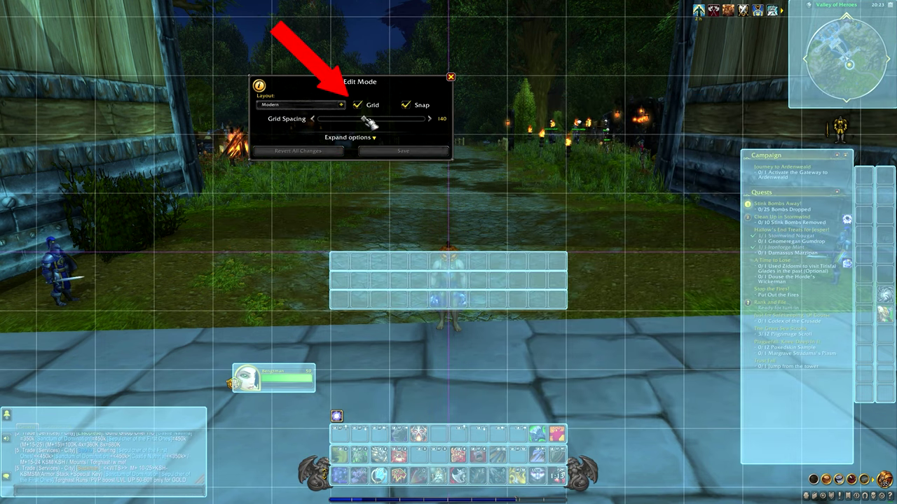
drag(368, 123, 322, 124)
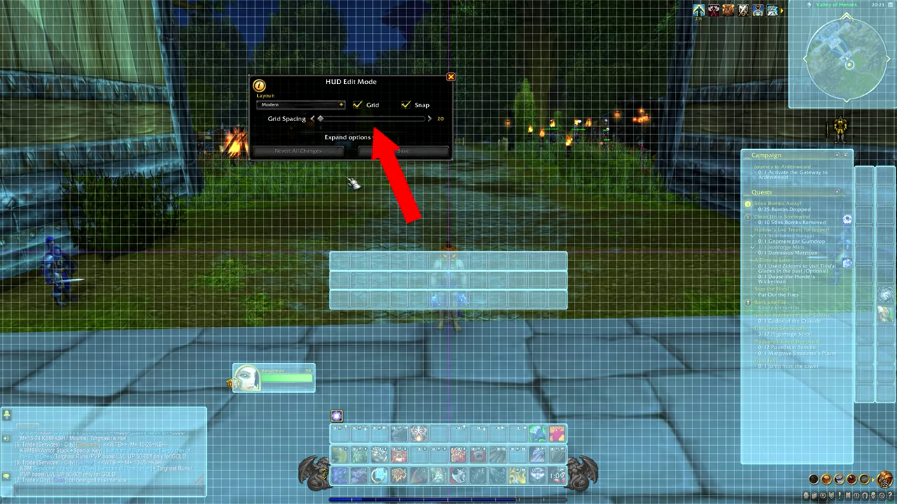
- Move Action Bar 6 above the character and try out different row and icon counts
drag(403, 260, 368, 204)
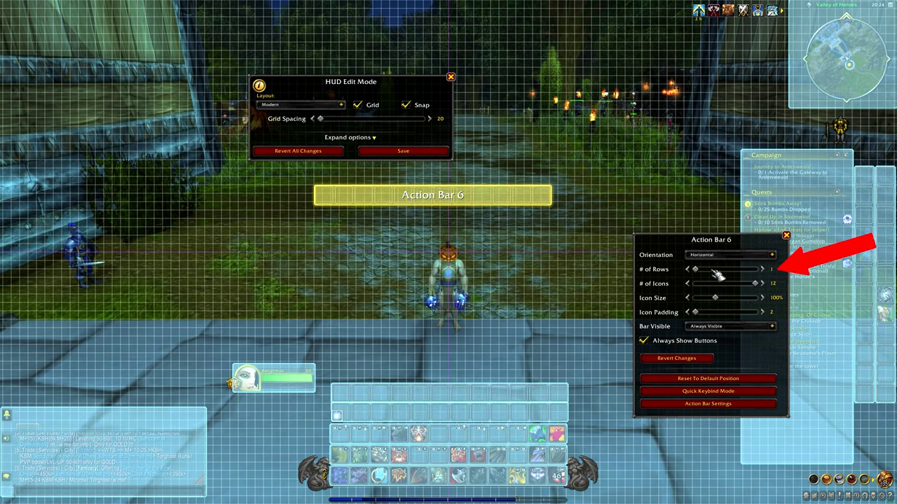
drag(718, 275, 818, 297)
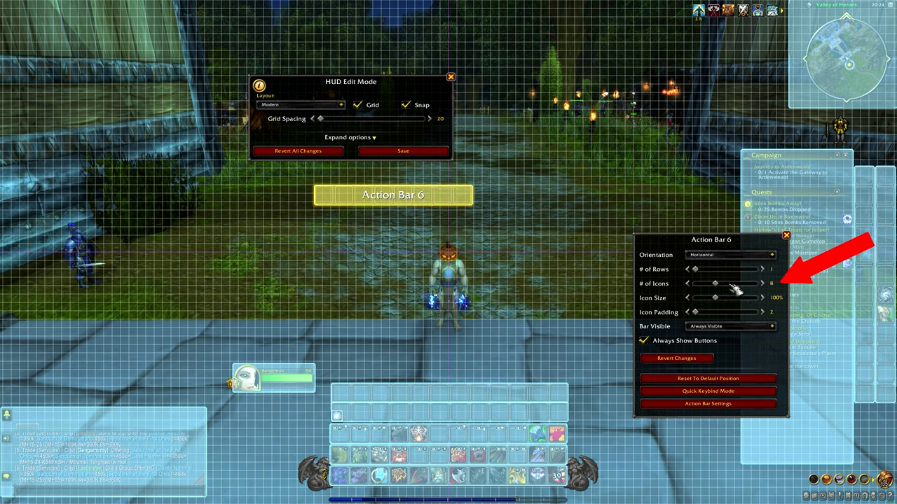
drag(716, 284, 771, 290)
- Set Action Bar 6's icon size to 200% and icon padding to 10, and reposition the enlarged bar
drag(701, 294, 755, 309)
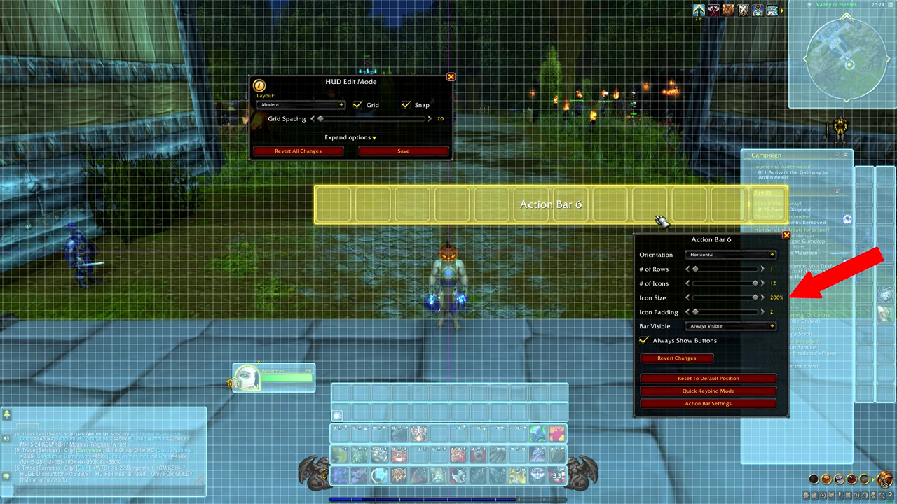
drag(661, 220, 527, 256)
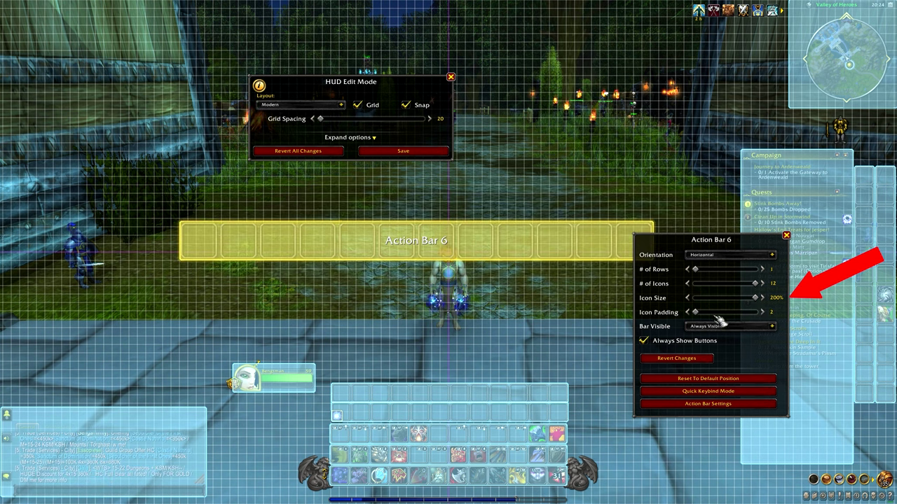
drag(695, 312, 777, 322)
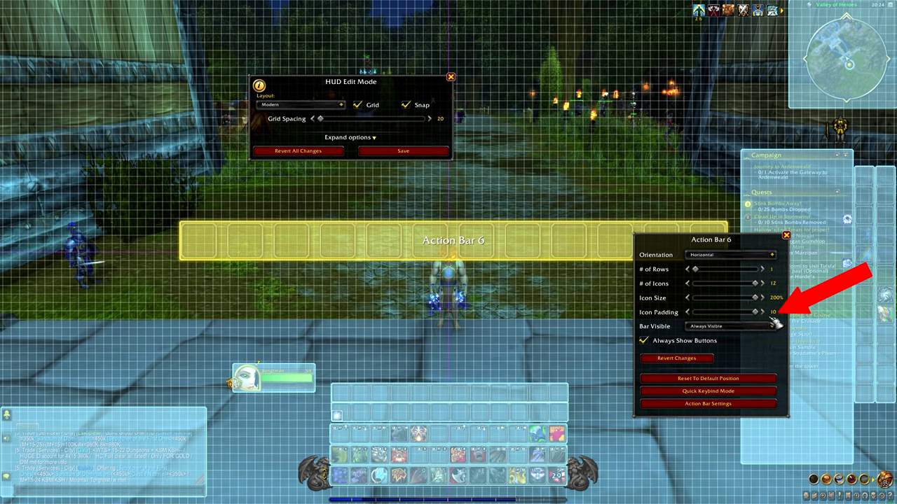
- Set Action Bar 6's orientation to Vertical and move the upright bar to a new spot
click(771, 255)
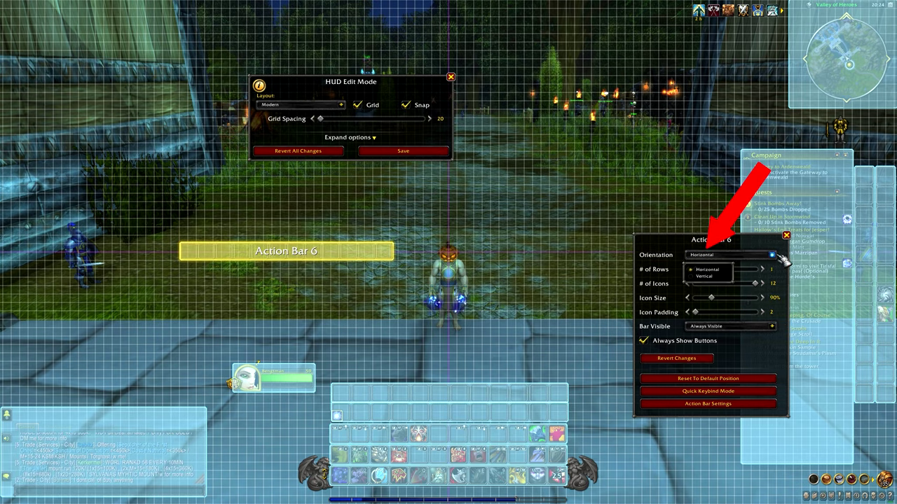
click(722, 278)
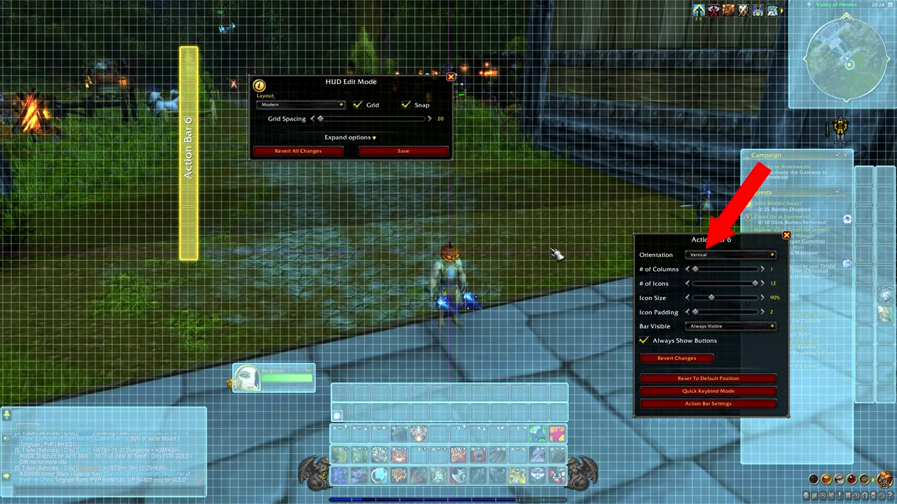
drag(195, 231, 354, 358)
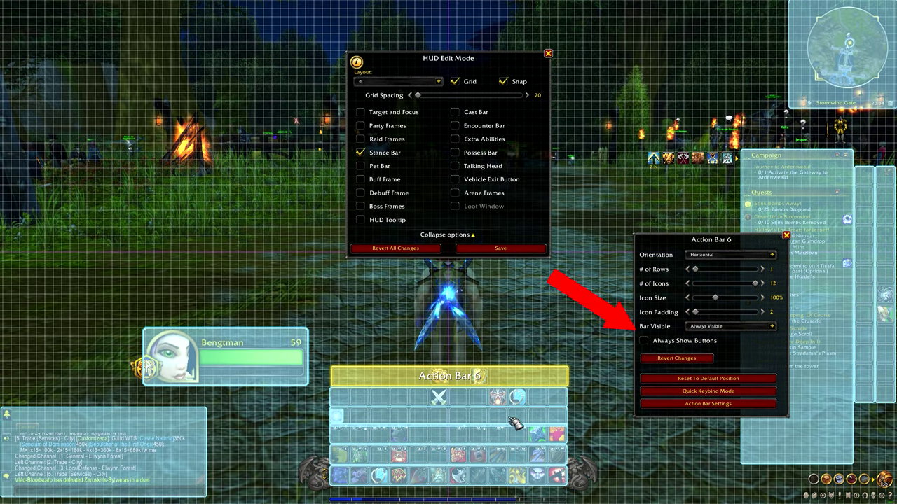
- Turn off Always Show Buttons for Action Bars 7, 8 and 3
click(548, 400)
click(642, 341)
click(553, 416)
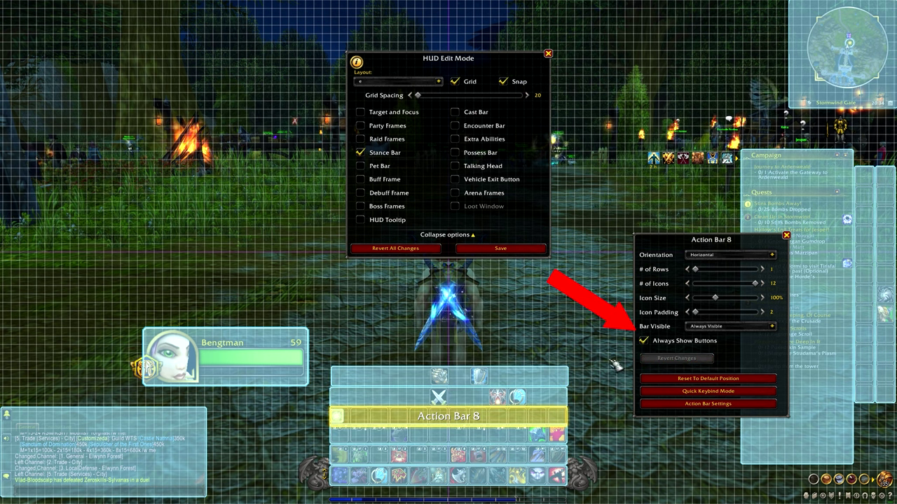
click(642, 340)
click(553, 434)
click(644, 342)
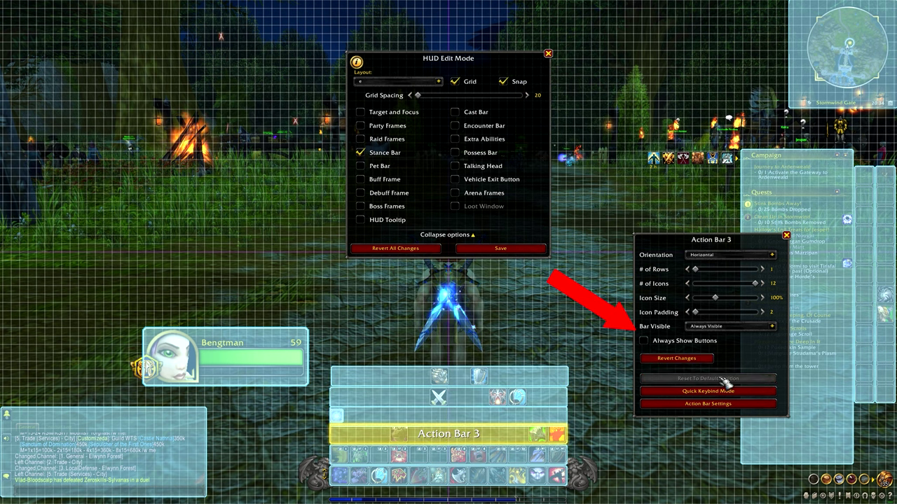
- Close Action Bar 3's settings and leave HUD Edit Mode
click(787, 236)
key(Escape)
click(398, 96)
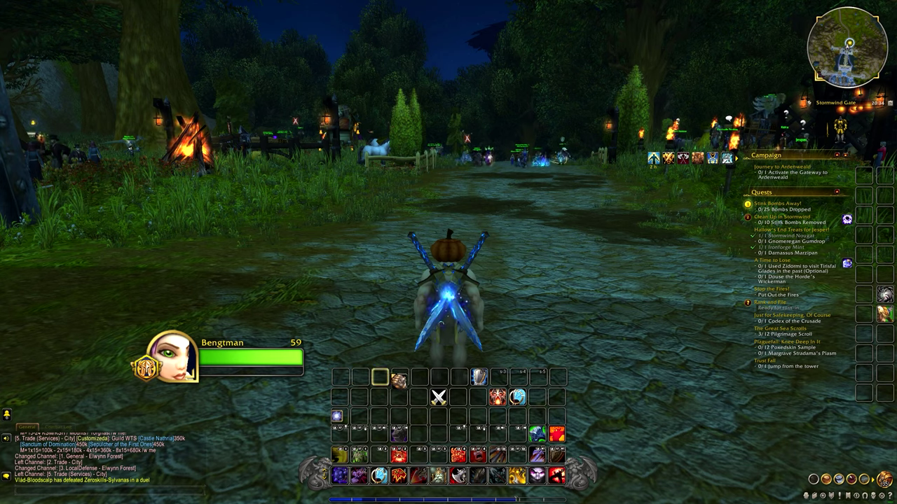
- Move the crossed-swords ability two slots over on its action bar and enter the slash command beginning with /RE in chat
key(d)
key(a)
drag(439, 399, 399, 397)
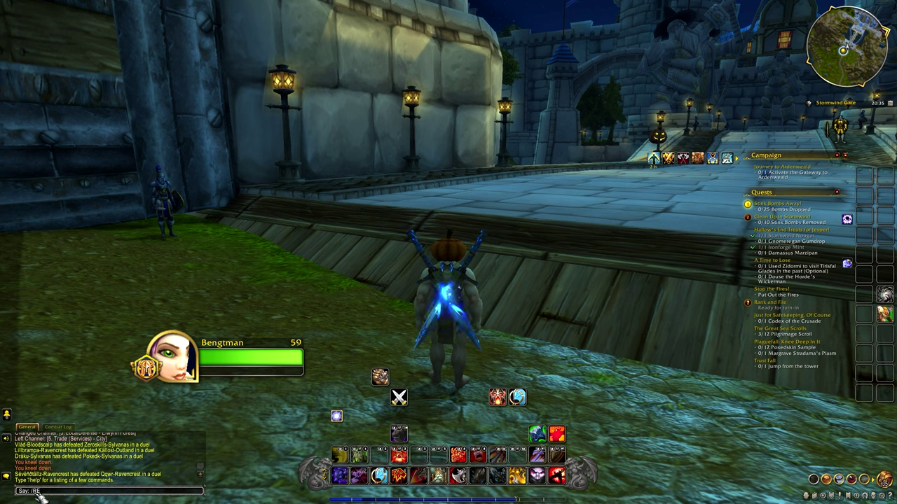
key(Return)
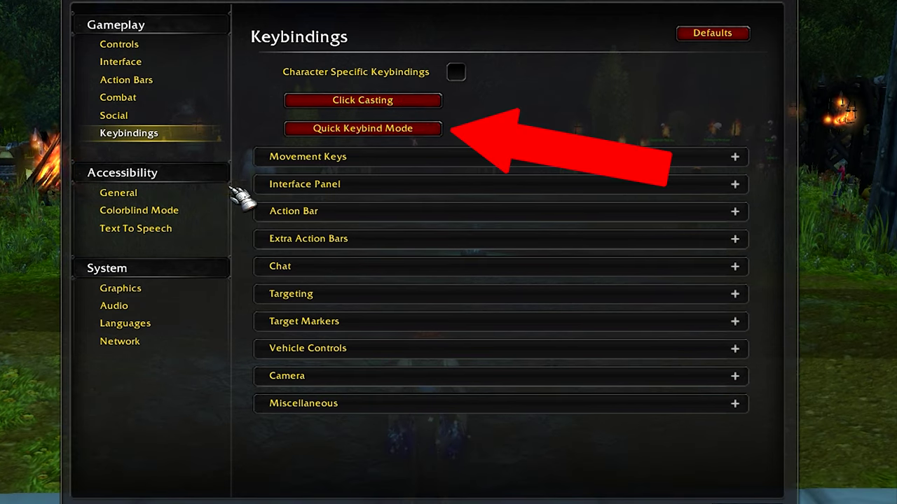
- Enter Quick Keybind Mode, try toggling Character Specific Keybindings, and reset all keybindings to their defaults
click(388, 131)
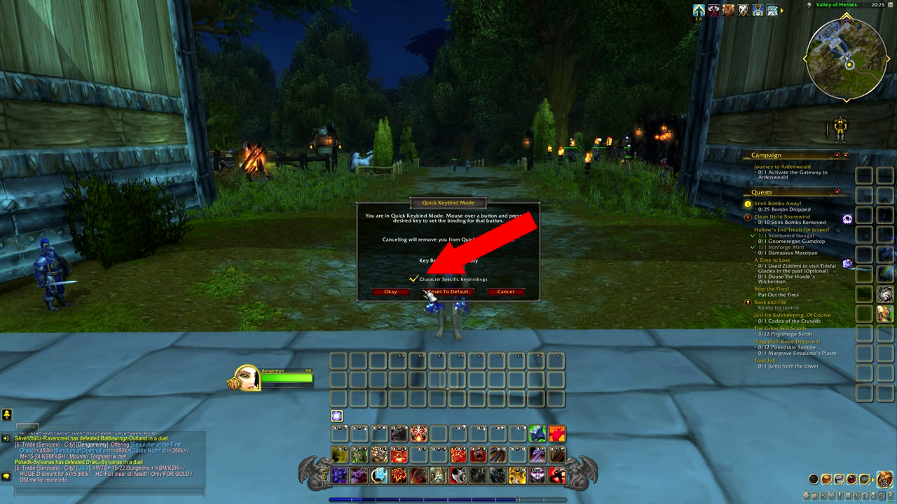
click(414, 279)
click(475, 88)
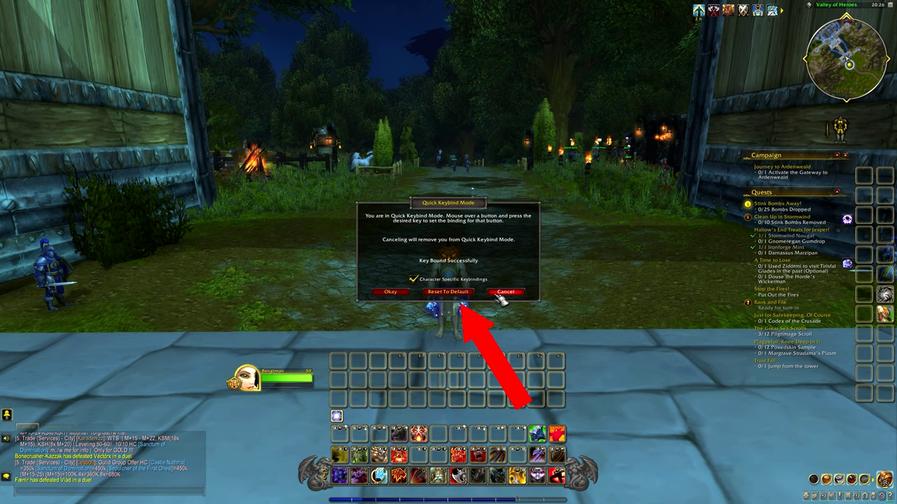
click(463, 294)
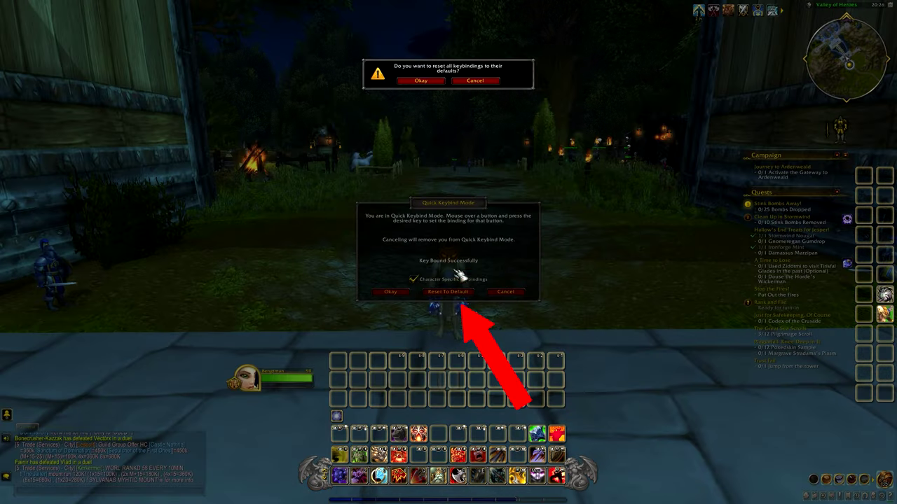
click(431, 81)
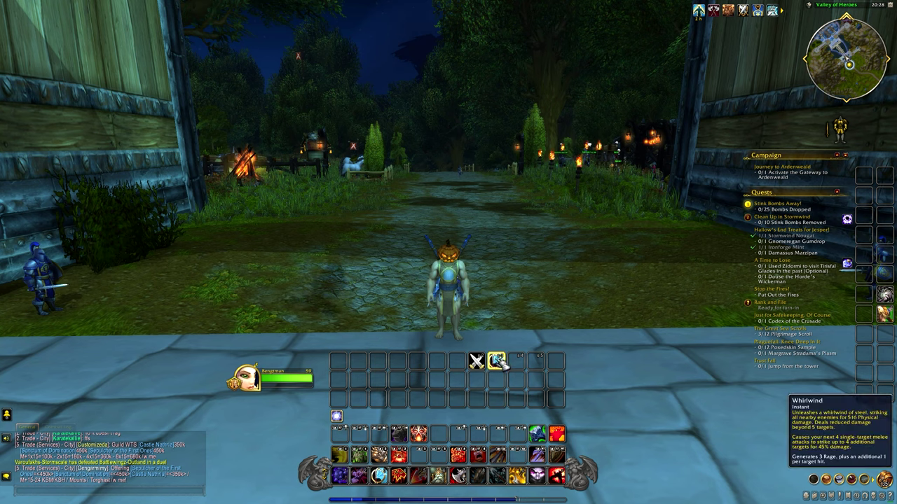
- Rearrange abilities on the action bars, moving Pummel and the crossed-swords ability to other slots
drag(418, 435, 418, 380)
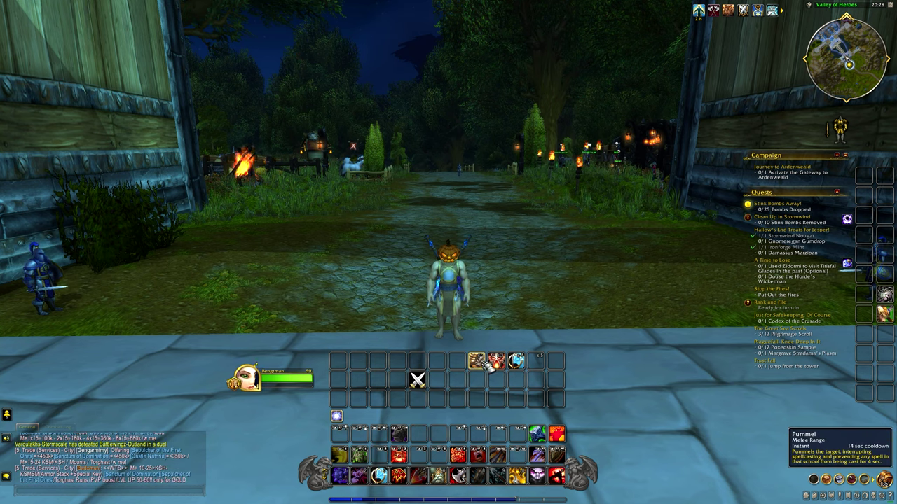
drag(481, 366, 420, 402)
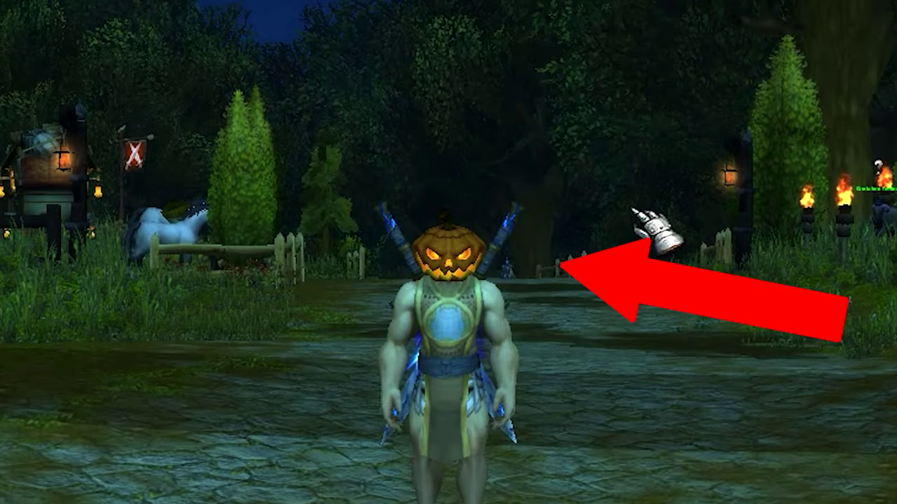
- Open the macro window, compare the general and character-specific macros, and switch to the character-specific set
key(Escape)
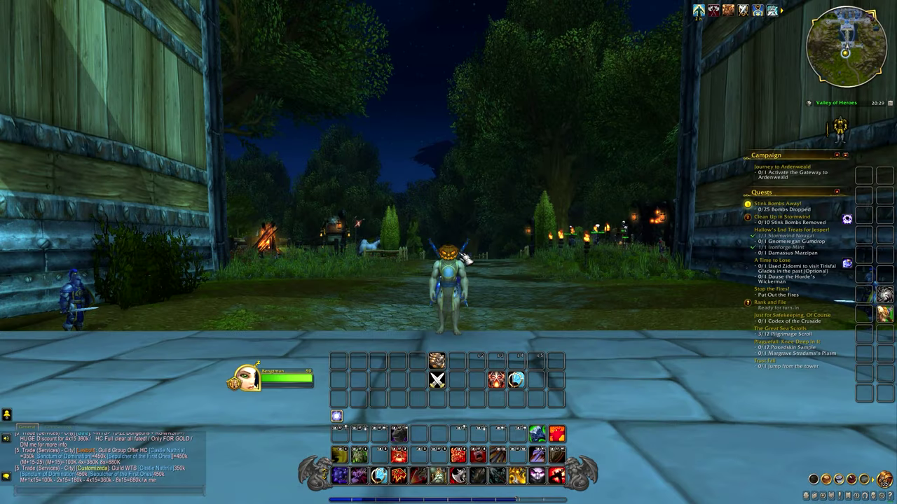
key(Escape)
click(460, 256)
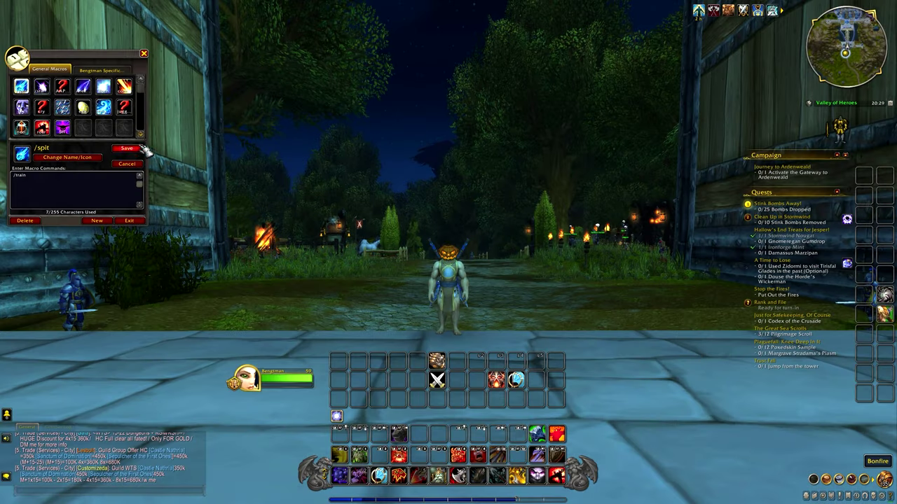
click(124, 107)
click(99, 70)
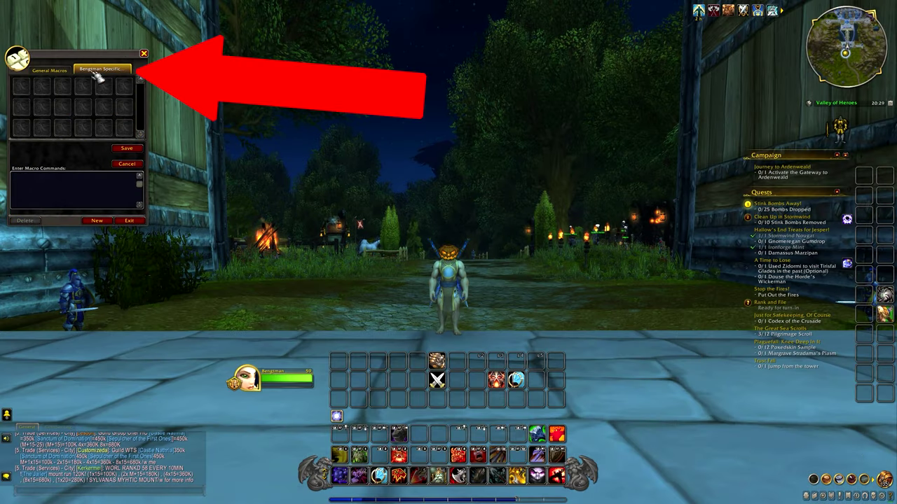
click(50, 72)
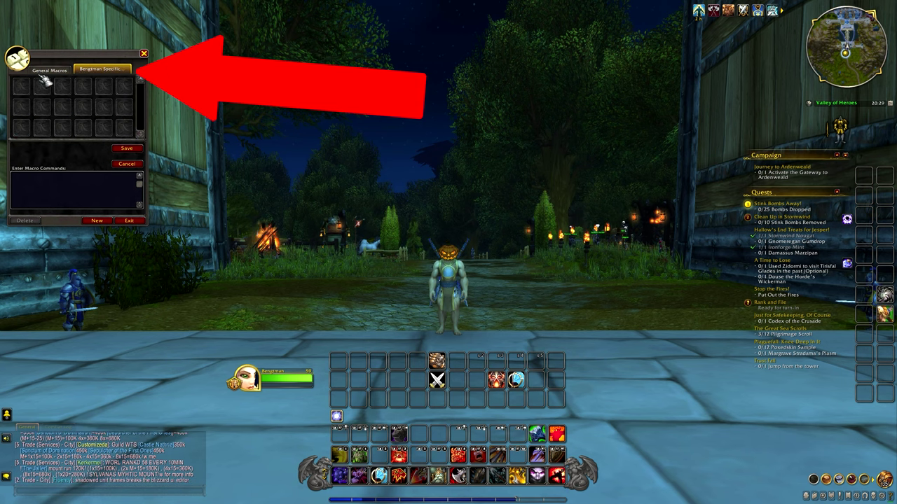
click(52, 71)
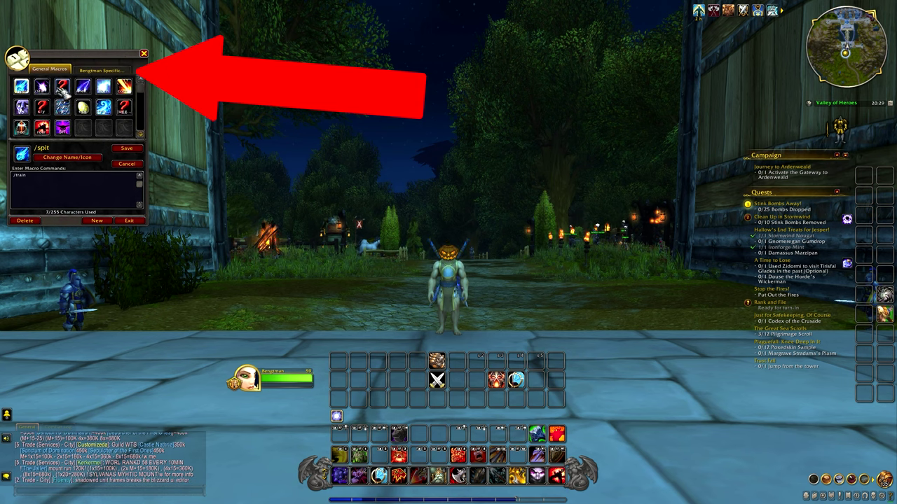
click(102, 72)
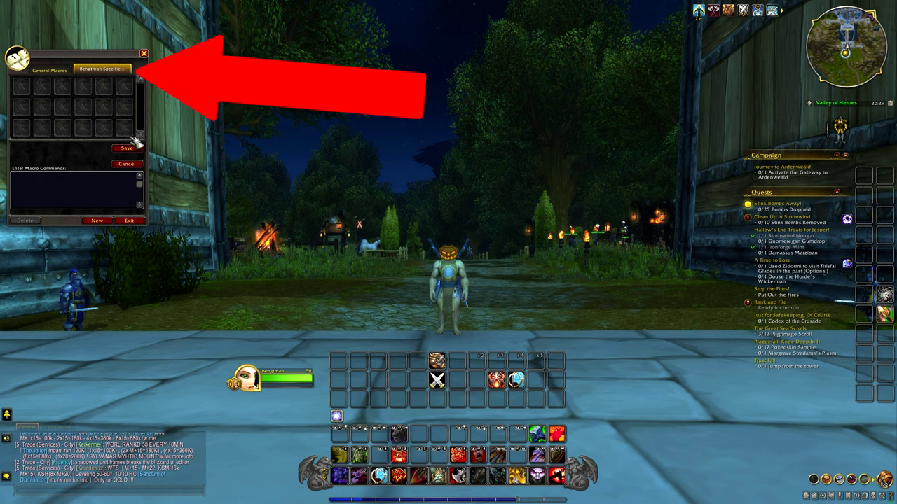
- Create a new character-specific macro named knell with a shield icon
click(105, 223)
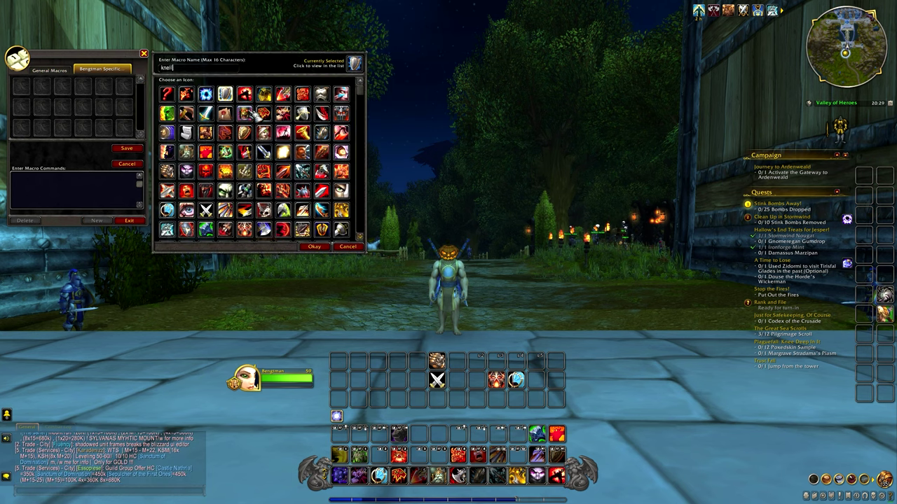
text(knell)
key(Return)
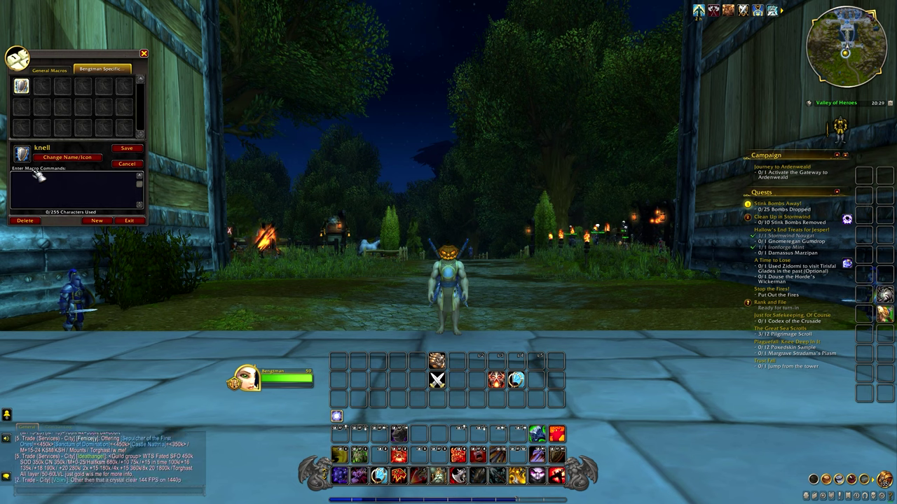
- Set the knell macro's command to /kneel and place the macro on the uppermost action bar
text(#knell)
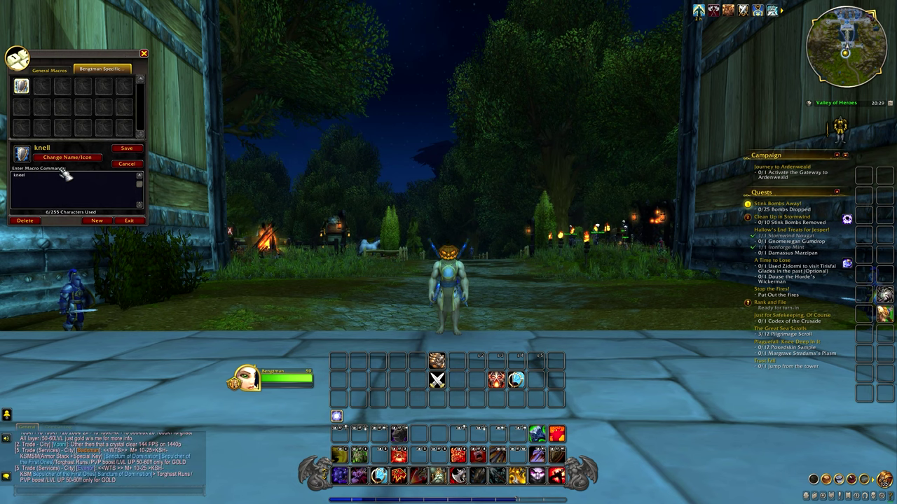
click(15, 176)
text(/)
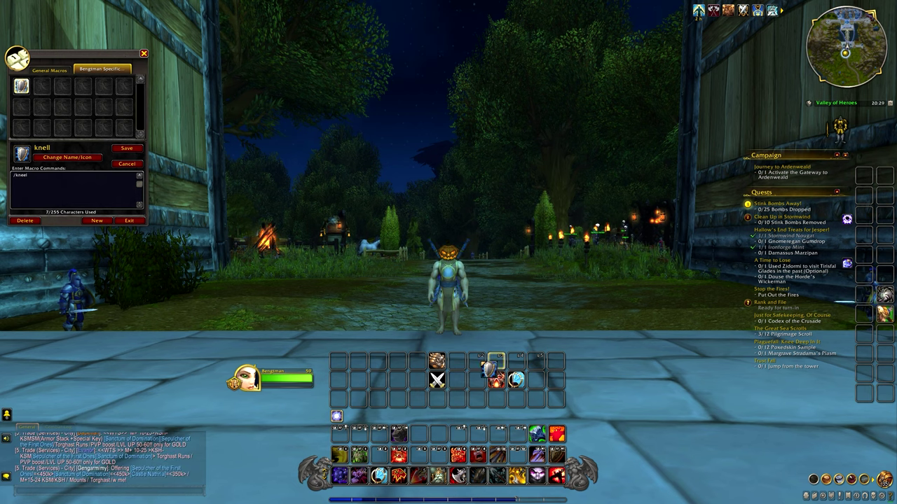
click(476, 361)
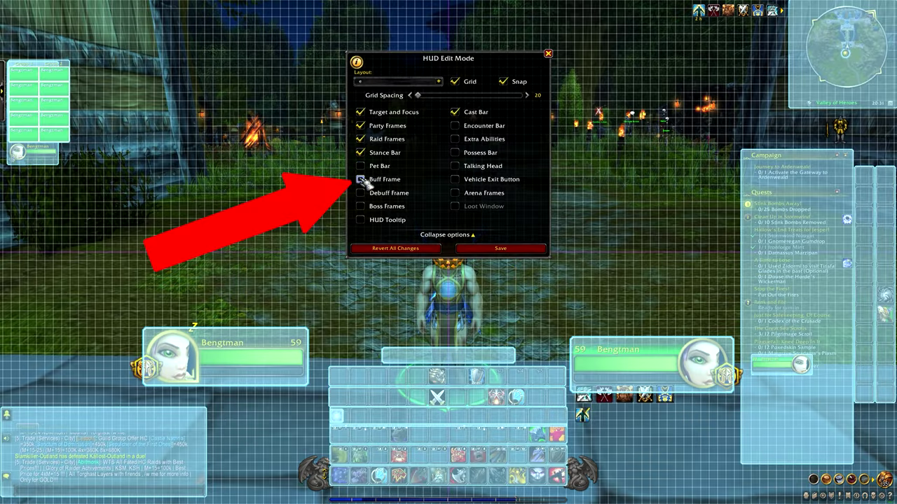
- Show the Buff Frame in HUD Edit Mode, place it beside the quest tracker and adjust its icon size
click(361, 180)
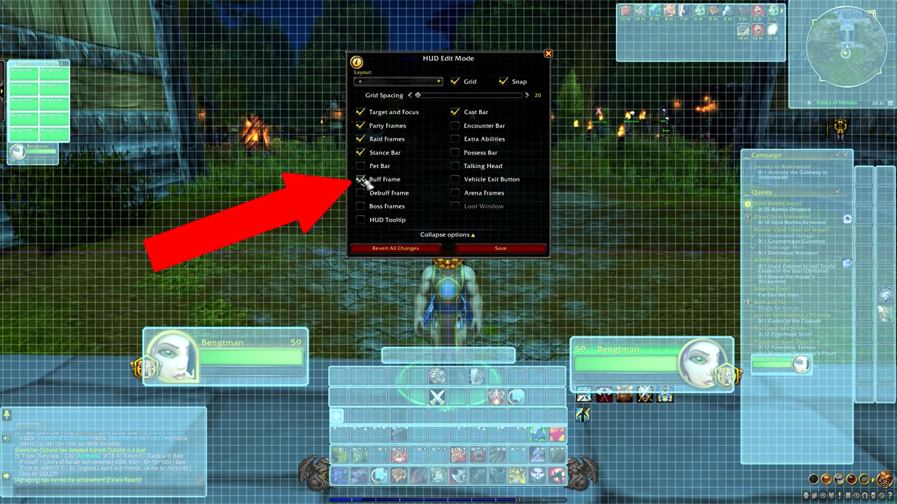
mouse_move(686, 56)
mouse_down()
mouse_move(704, 73)
mouse_move(674, 115)
mouse_move(657, 173)
mouse_up()
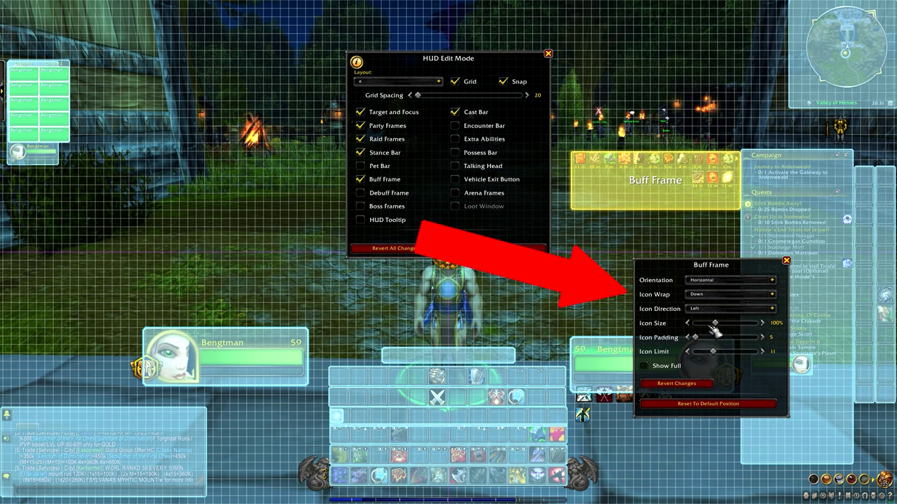
drag(714, 326, 719, 326)
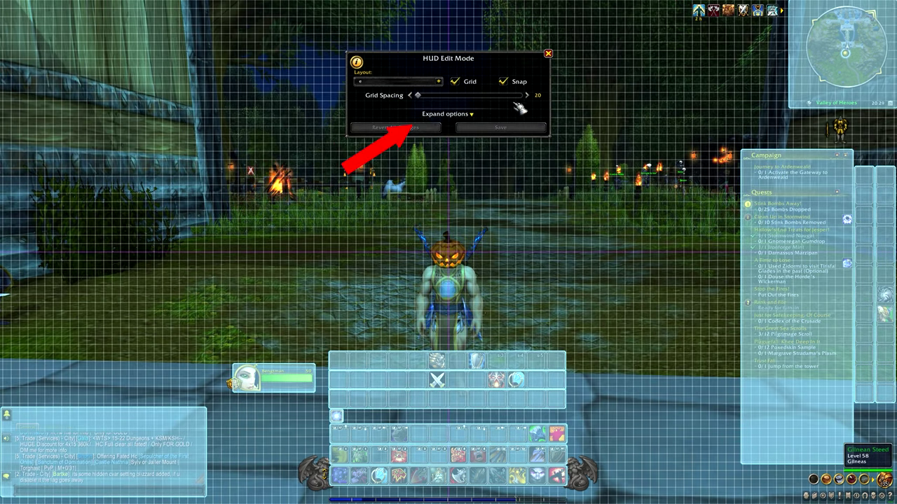
- Show the Cast Bar and centre it above the action bars, shifting the upper bars down to make room
click(476, 116)
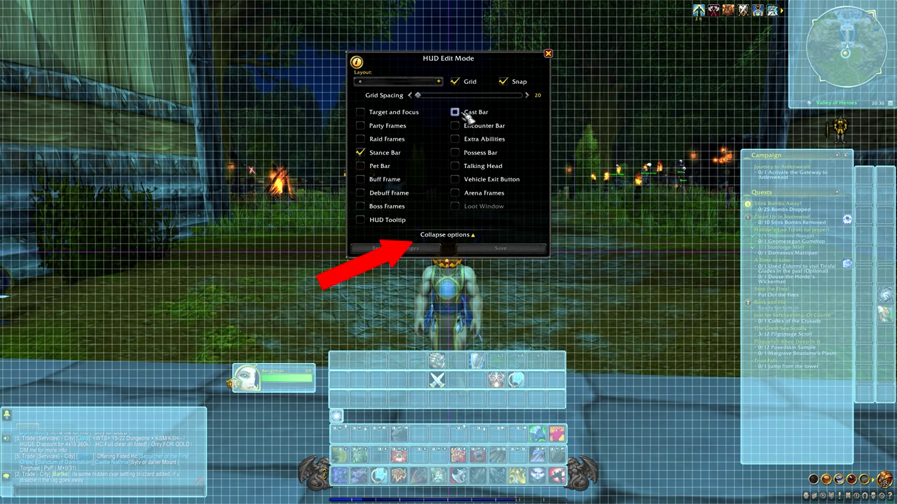
click(468, 118)
drag(454, 395, 421, 398)
drag(380, 297, 479, 351)
drag(472, 398, 472, 412)
- Lock the Cast Bar to the player frame and unlock it again
click(472, 347)
click(568, 283)
click(503, 244)
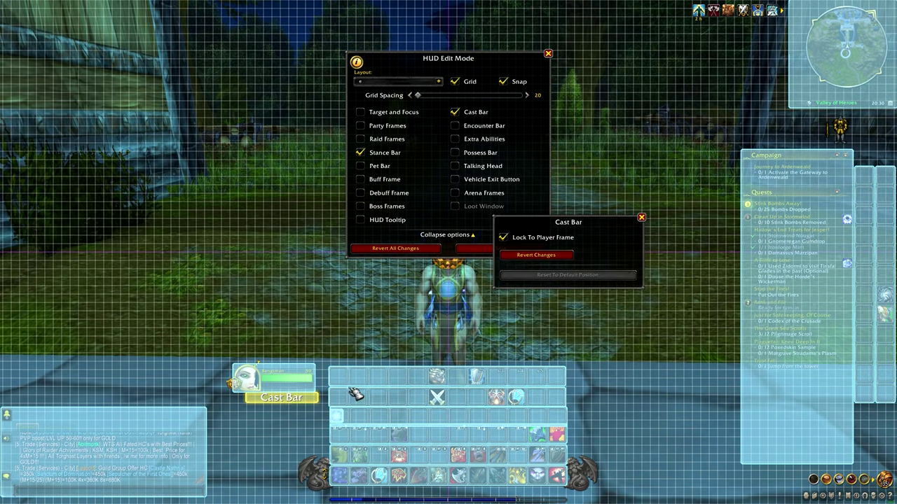
click(294, 382)
click(503, 237)
click(646, 210)
- Show the target and focus frames and position the Target Frame beside the action bars, opposite the player frame
click(360, 112)
click(273, 379)
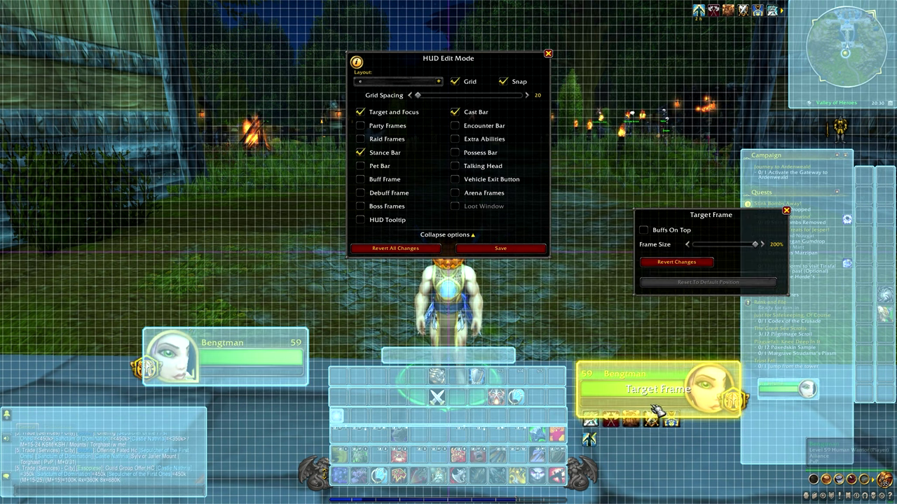
drag(647, 405, 637, 384)
click(782, 211)
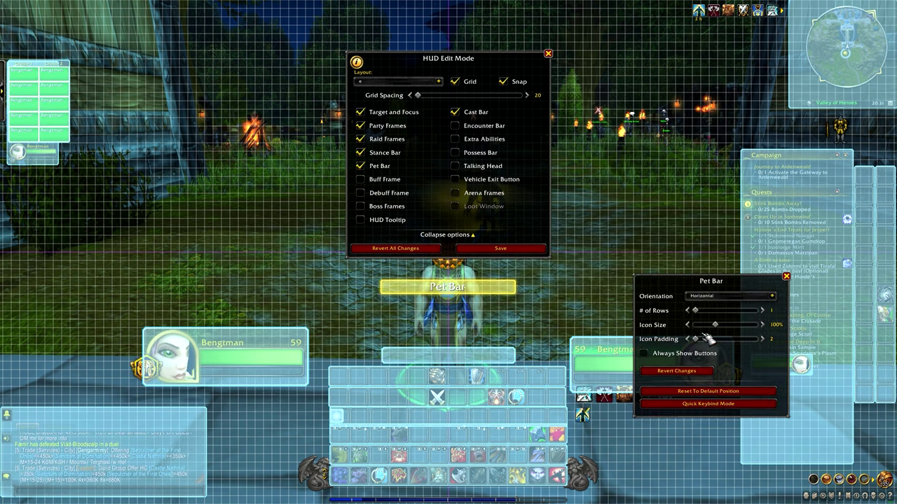
- Raise the Pet Bar's icon size to the maximum
drag(713, 325, 775, 324)
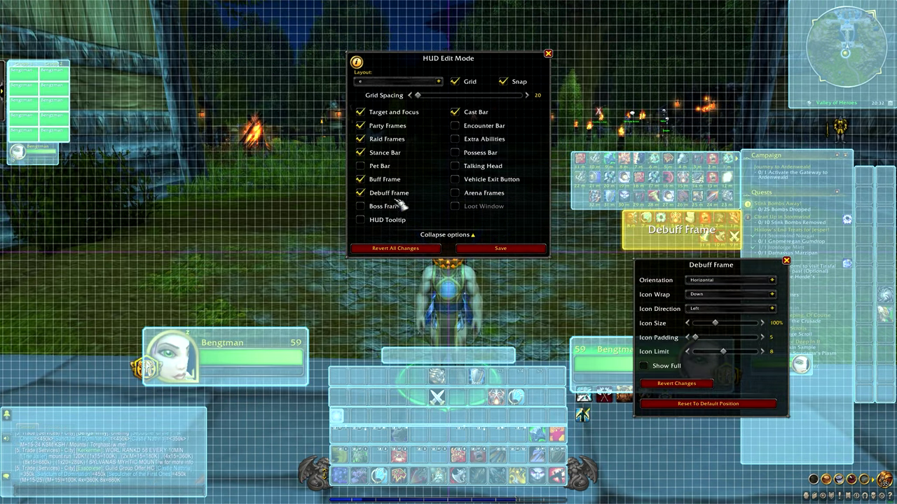
- Show the Boss Frames with Use Larger Frame enabled, place them beside the raid frames and save the layout
click(360, 206)
click(360, 179)
click(361, 180)
drag(805, 166, 700, 97)
click(723, 89)
click(724, 94)
click(581, 109)
drag(794, 308, 234, 220)
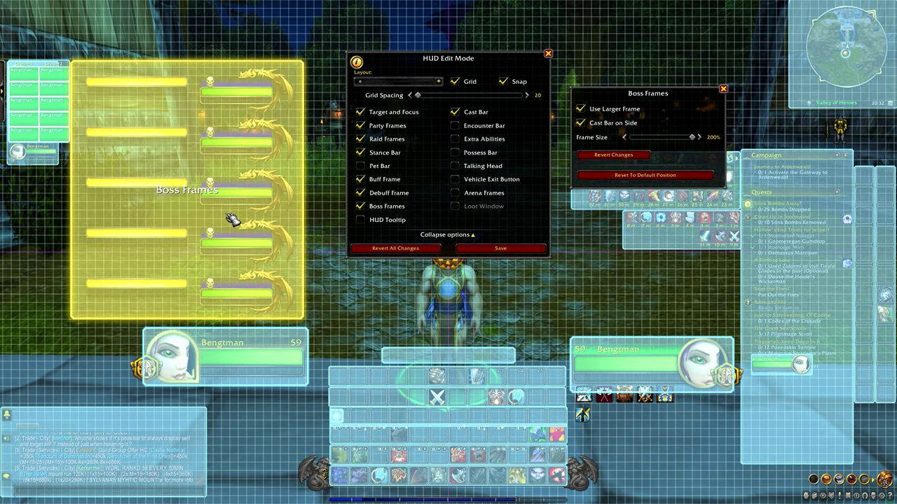
click(501, 249)
- Show the Encounter Bar, place it just above the Cast Bar and realign Action Bar 6 beneath them
click(455, 126)
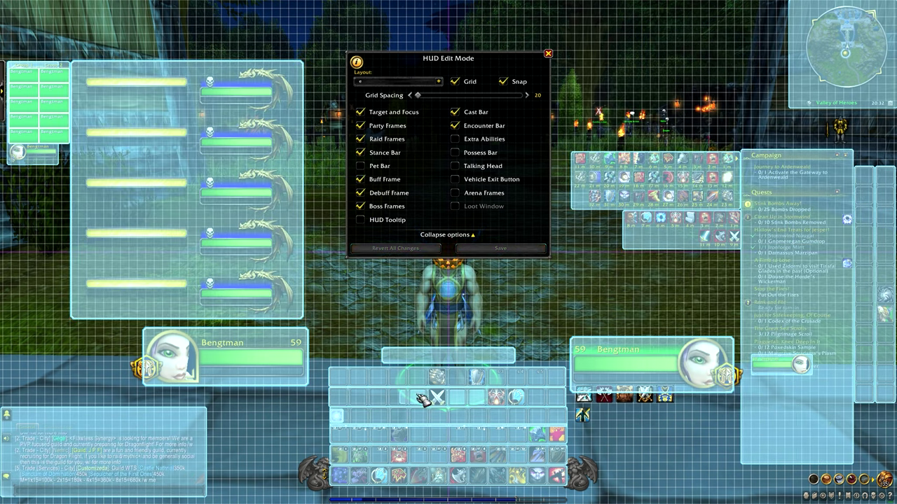
drag(448, 393, 432, 330)
drag(437, 419, 437, 382)
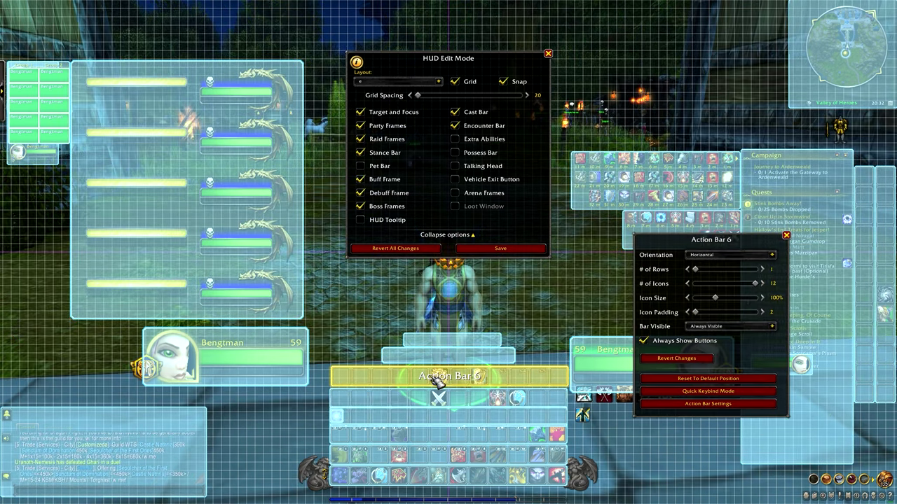
- Show Extra Abilities and place it above the Target Frame, and try out the Possess Bar before hiding it
click(455, 139)
drag(417, 301, 670, 296)
click(455, 152)
drag(326, 404, 335, 402)
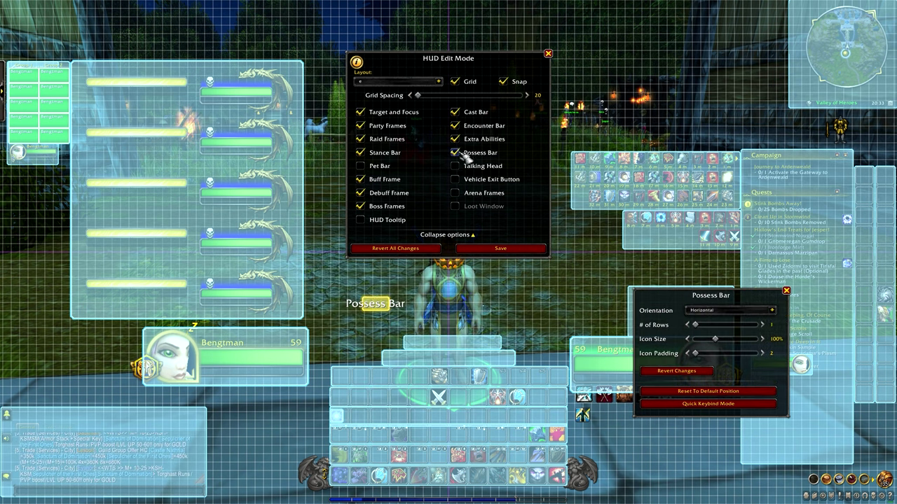
click(454, 152)
- Show the Talking Head and place it over the character, and put the Vehicle Exit Button just above Action Bar 6
click(455, 166)
drag(362, 340, 362, 273)
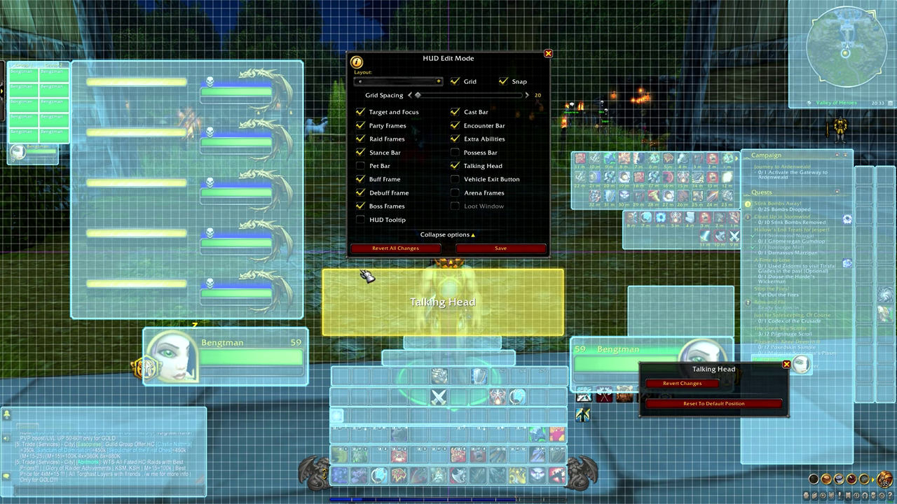
click(454, 179)
drag(339, 398, 339, 362)
- Show the Arena Frames and place them over the Boss Frames
click(455, 193)
drag(761, 189, 257, 230)
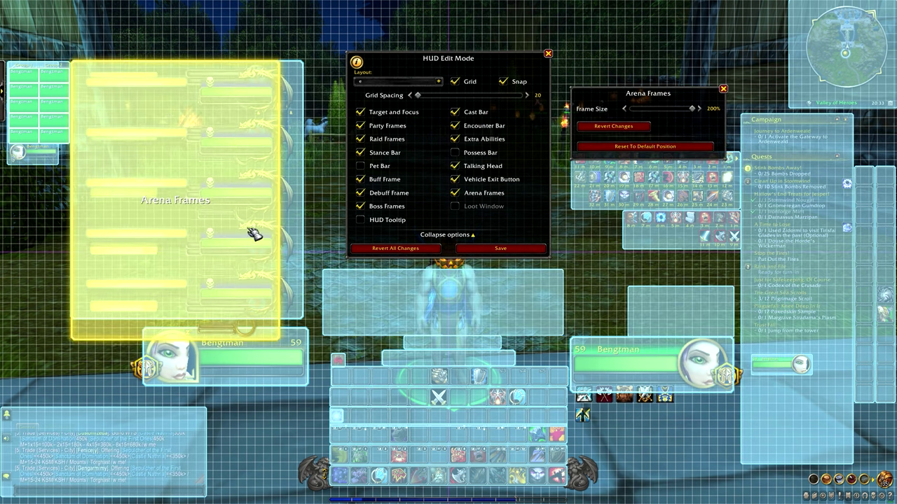
- Show the Possess Bar and the HUD Tooltip, and move the tooltip into the corner over the micro menu
click(455, 152)
click(360, 220)
drag(746, 454, 813, 481)
- Hide the Target and Focus, Party, Raid, Buff, Debuff and Boss Frames, the Stance Bar, the Pet Bar and the HUD Tooltip
click(360, 113)
click(360, 125)
click(360, 139)
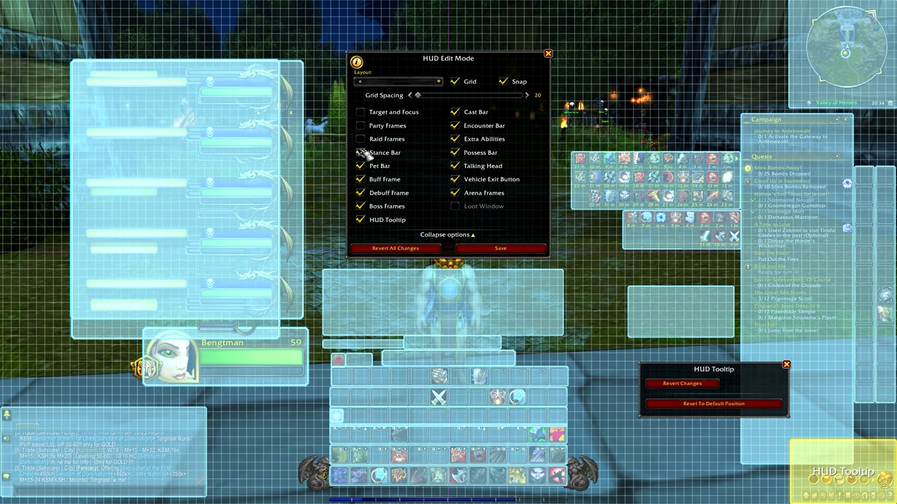
click(360, 166)
click(360, 179)
click(361, 192)
click(361, 206)
click(360, 220)
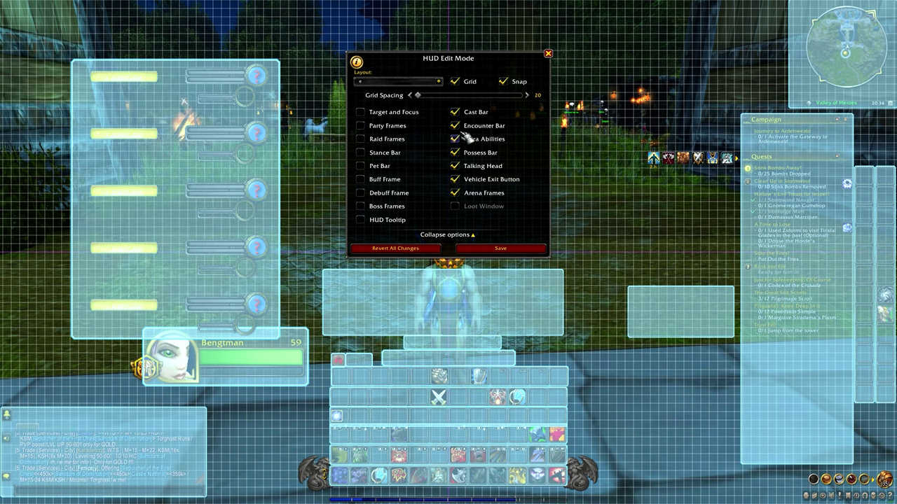
- Hide the Cast Bar, Encounter Bar, Extra Abilities, Possess Bar, Talking Head and Arena Frames
click(455, 126)
click(455, 139)
click(455, 152)
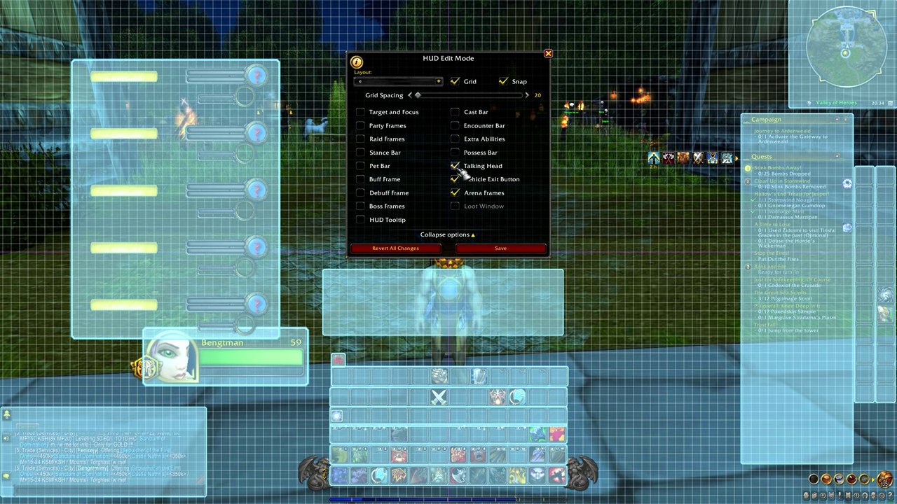
click(455, 193)
click(454, 166)
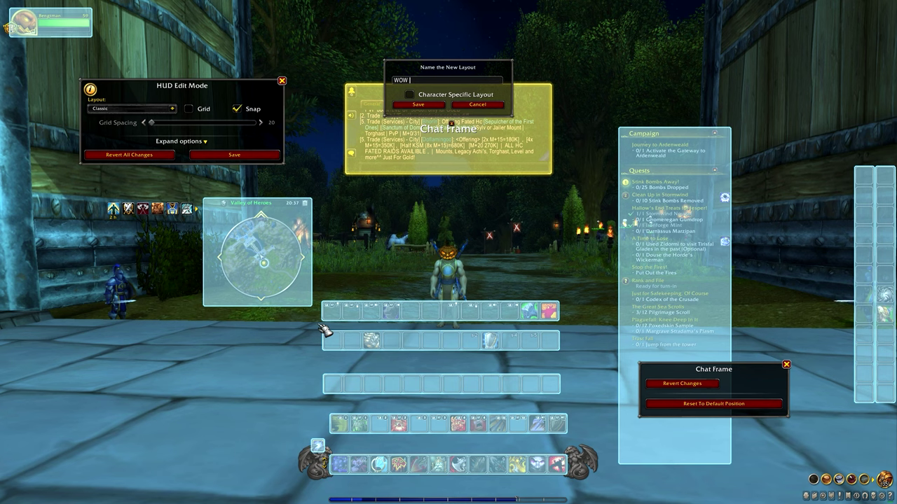
- Confirm the new layout's name and switch the HUD to the Modern preset
key(Return)
click(131, 108)
click(106, 143)
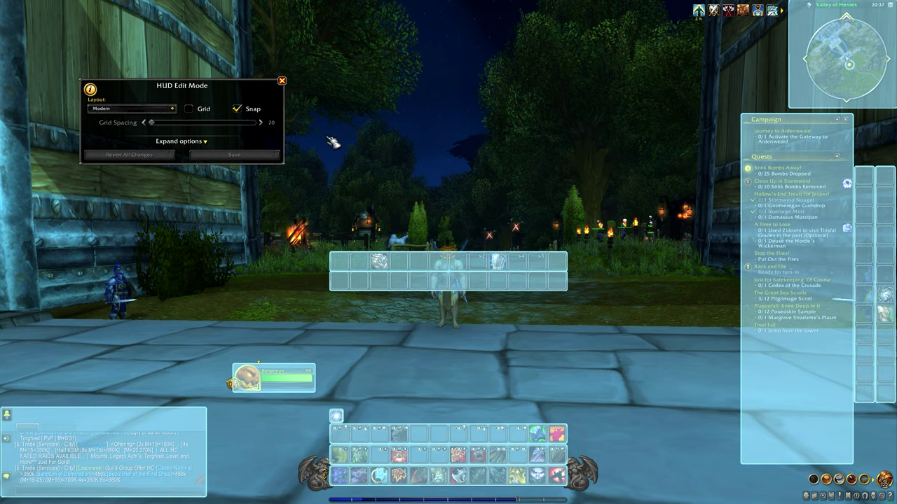
- Rearrange the Modern preset by moving the action bars, player frame, Minimap, Chat Frame and quest tracker inward from their default spots
click(420, 163)
click(276, 390)
click(732, 66)
drag(729, 66, 521, 226)
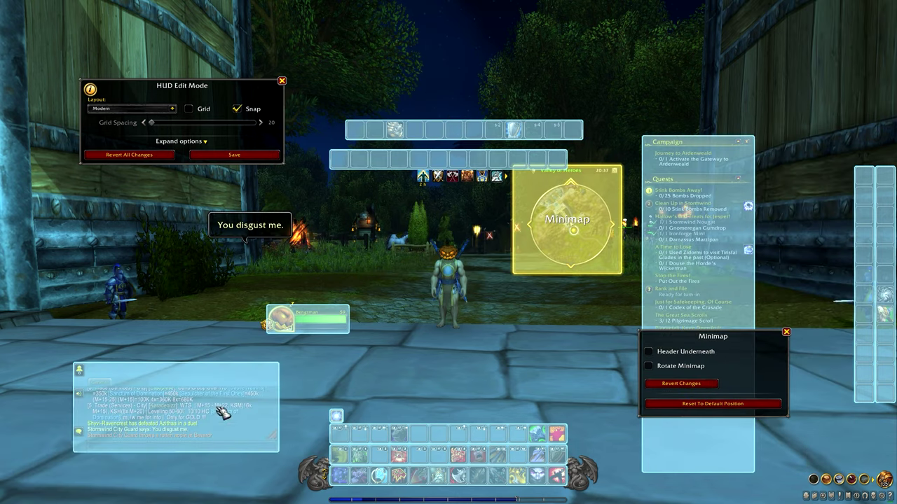
drag(217, 408, 249, 402)
drag(859, 291, 614, 330)
drag(880, 277, 762, 305)
- Save the rearranged HUD as a new layout named WOW SO COOL
click(131, 109)
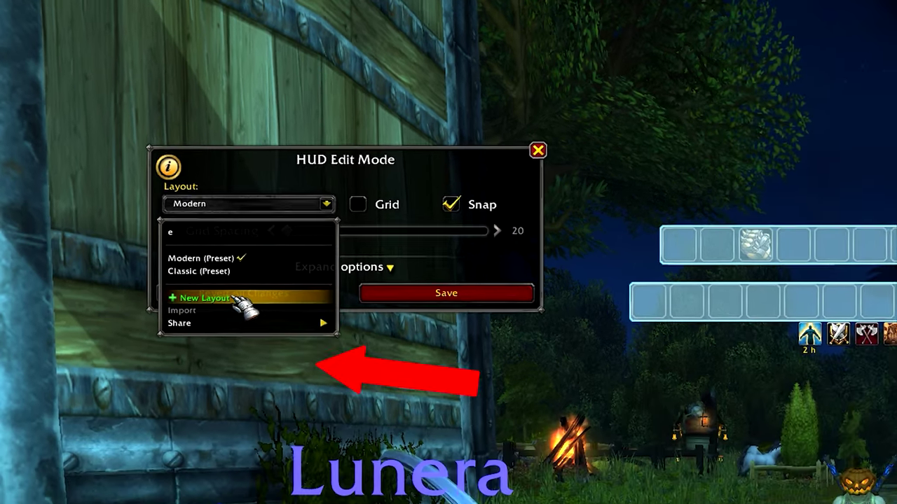
click(284, 363)
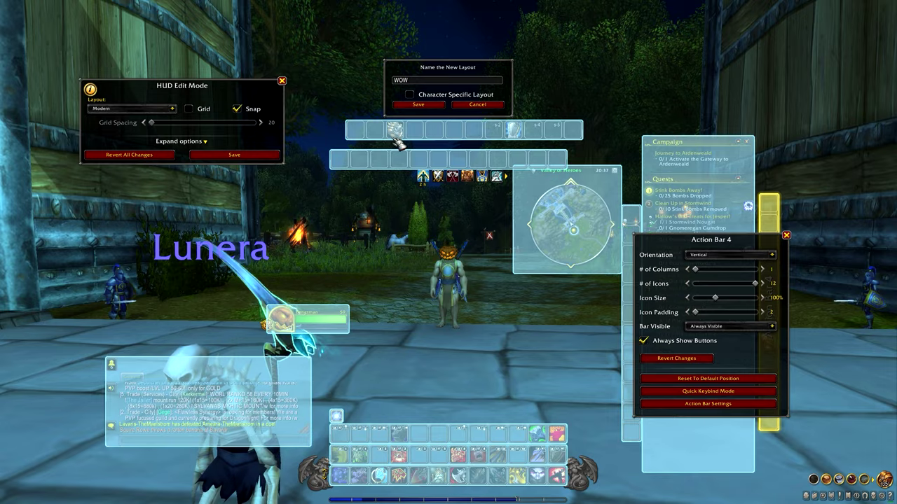
text(WOW SO COO)
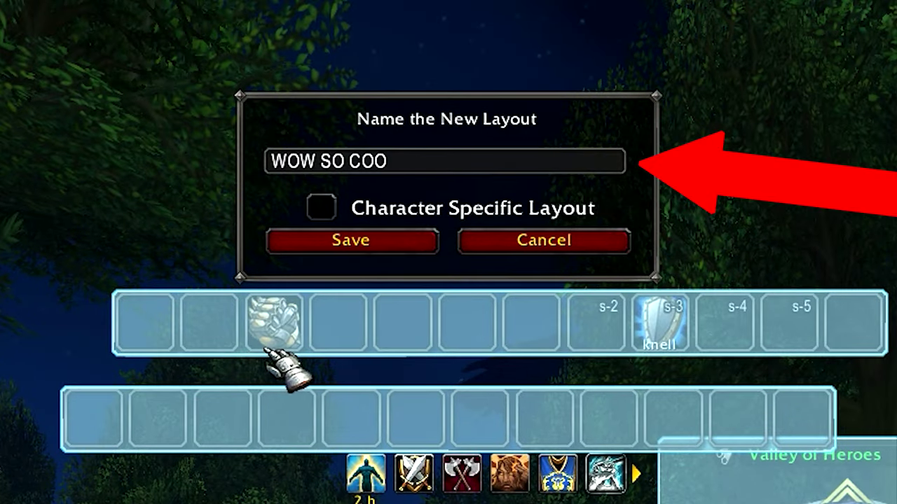
text(L)
key(Return)
- Apply the saved layout named e and leave HUD Edit Mode
click(253, 151)
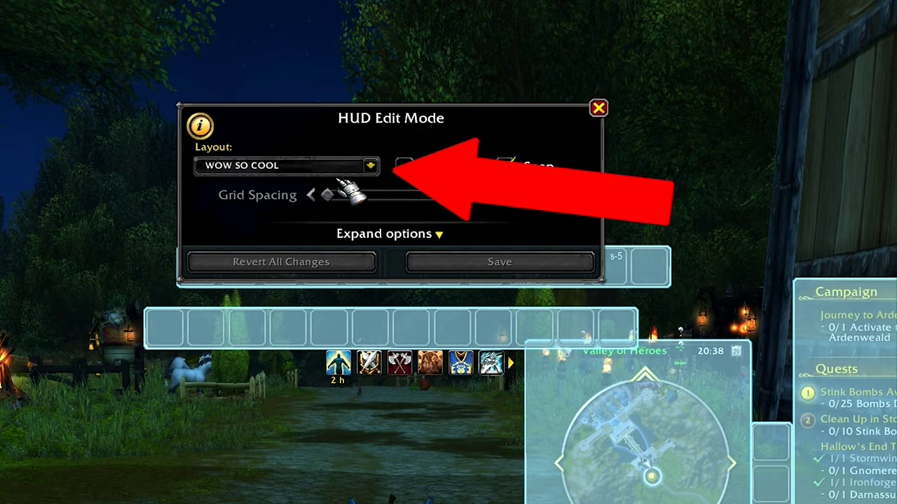
click(370, 166)
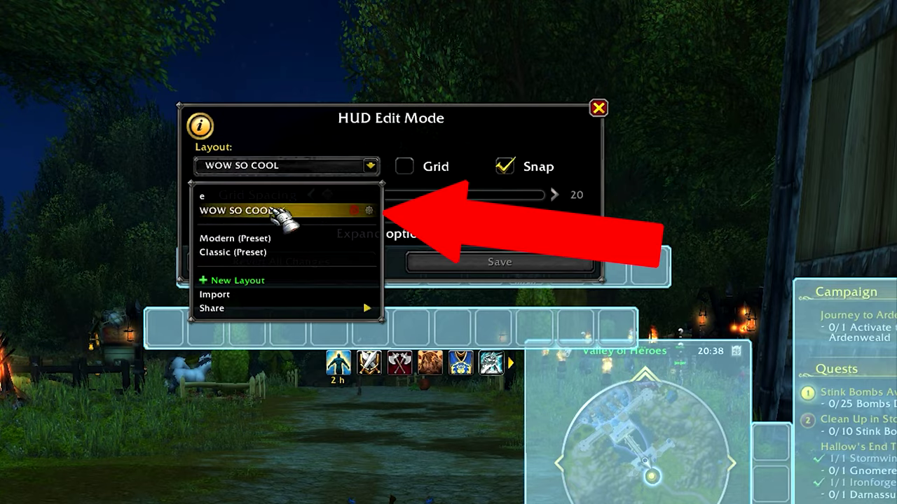
click(276, 196)
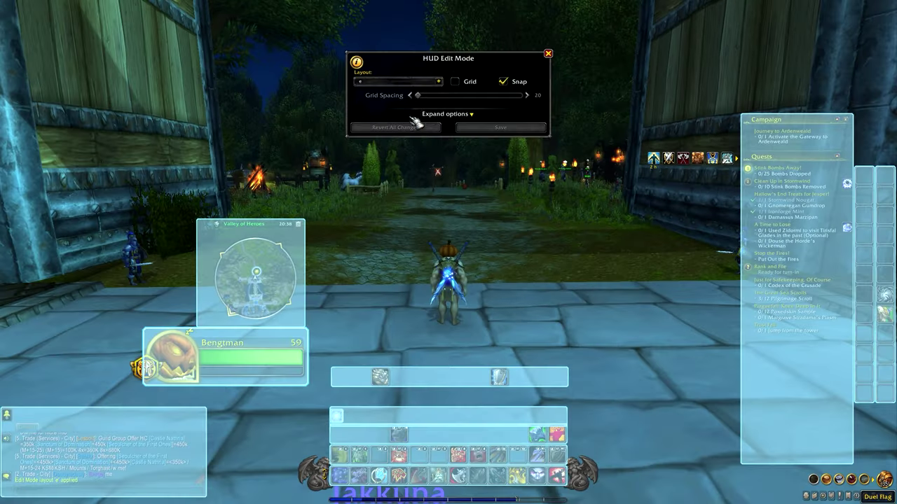
key(Escape)
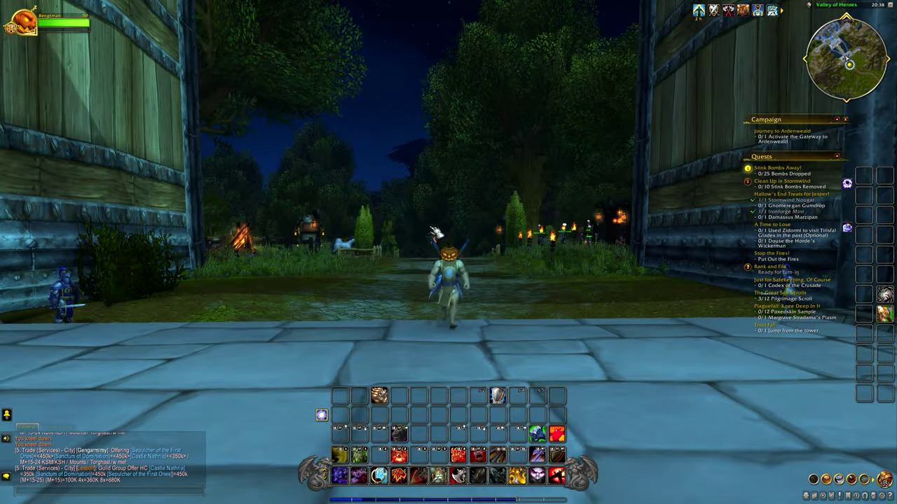
- Reopen HUD Edit Mode and apply the WOW SO COOL layout
key(Escape)
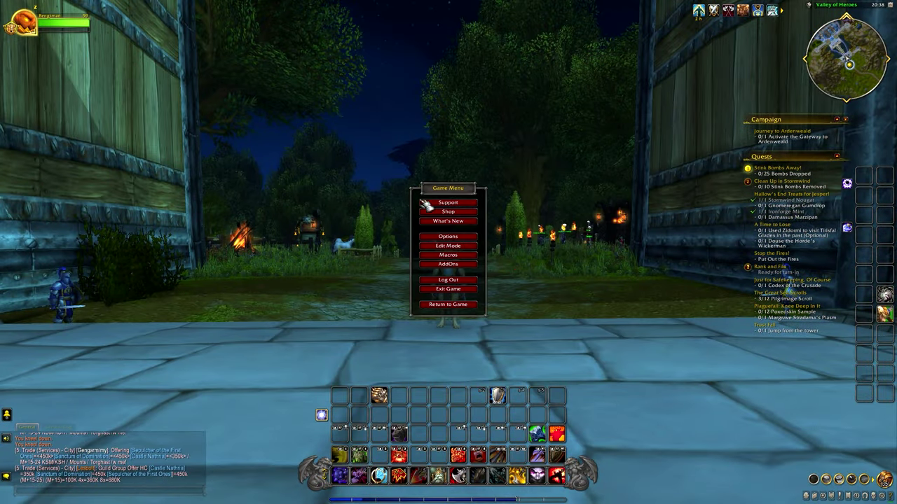
click(448, 246)
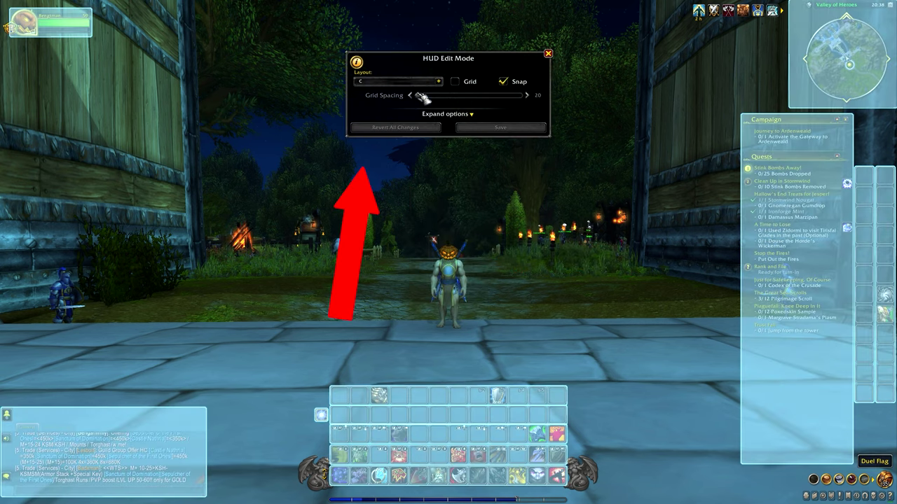
click(439, 81)
click(401, 103)
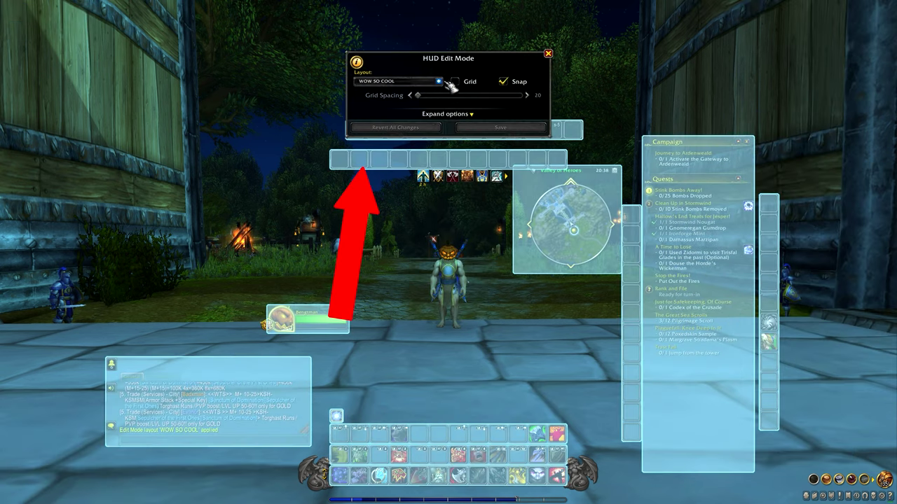
- Share the WOW SO COOL layout by copying its code to the clipboard
click(439, 82)
click(439, 82)
click(440, 82)
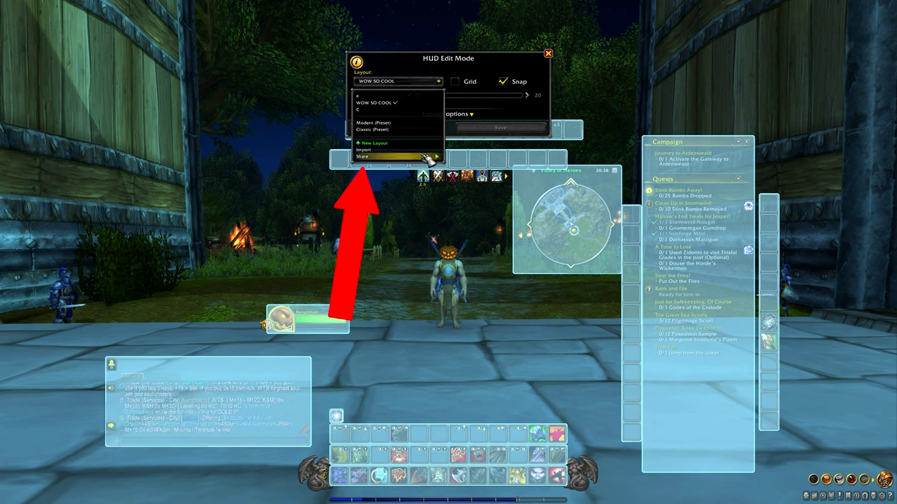
mouse_move(429, 157)
click(491, 158)
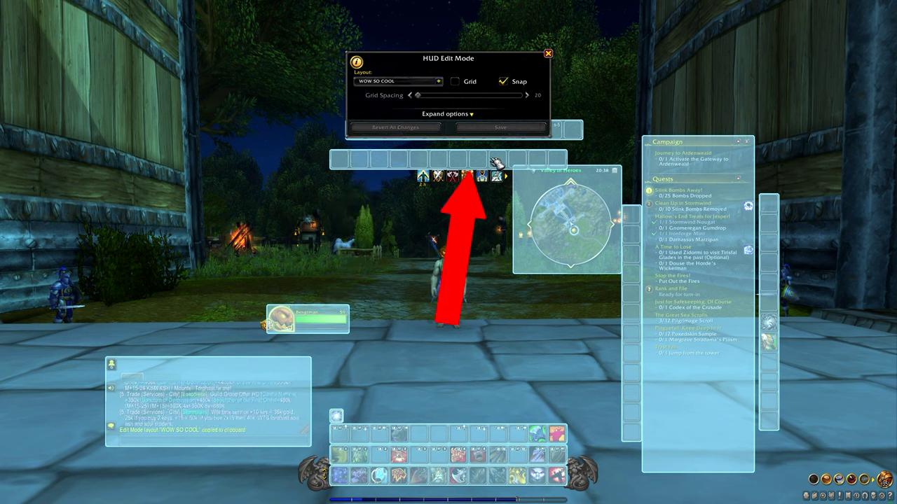
- Import the copied layout code as a character-specific layout named WOW SO COOL 2
click(439, 82)
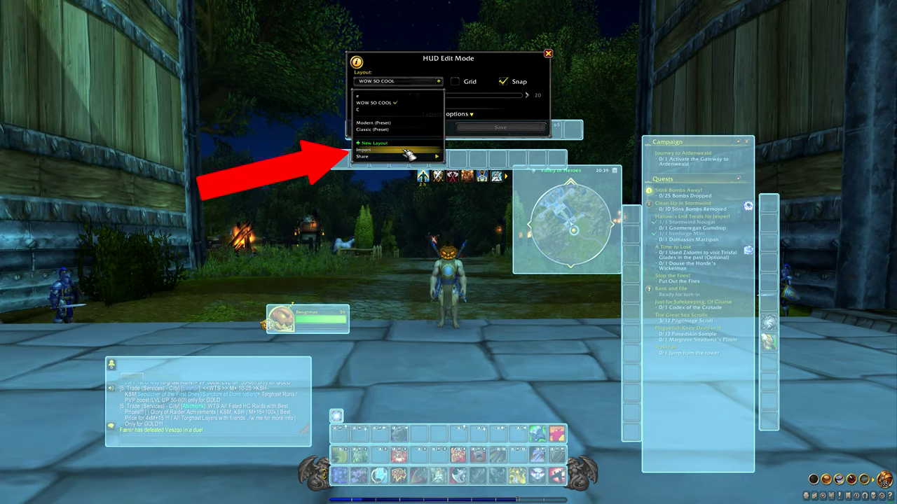
click(406, 150)
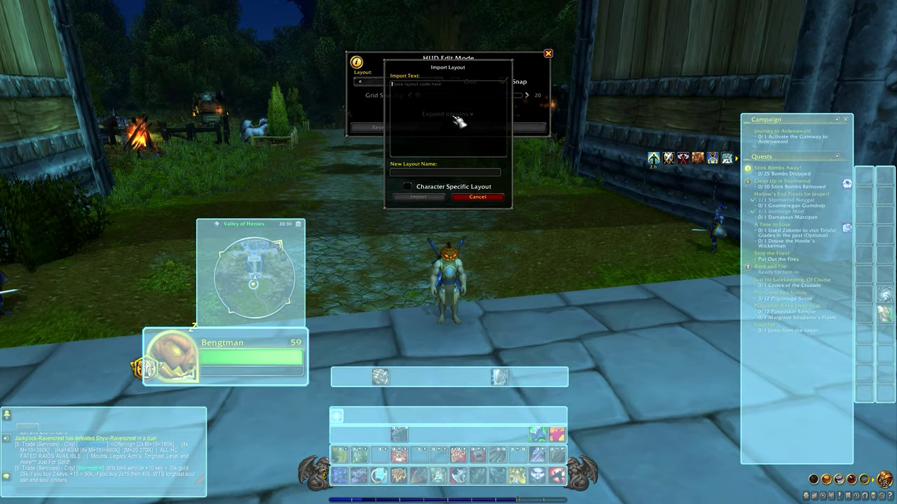
key(ctrl+v)
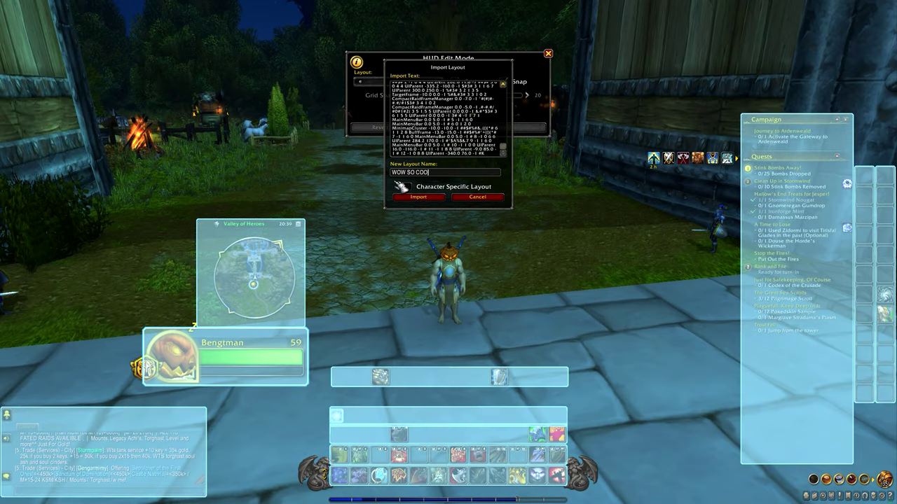
mouse_move(445, 201)
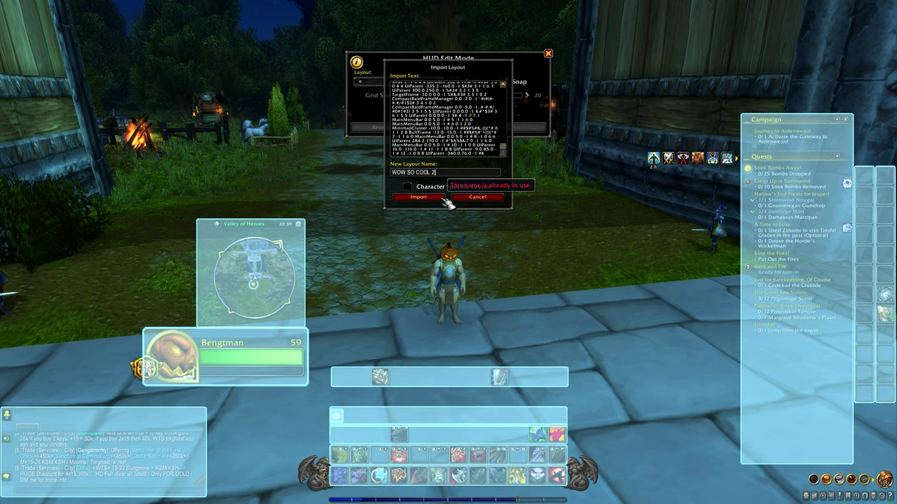
key(ctrl+a)
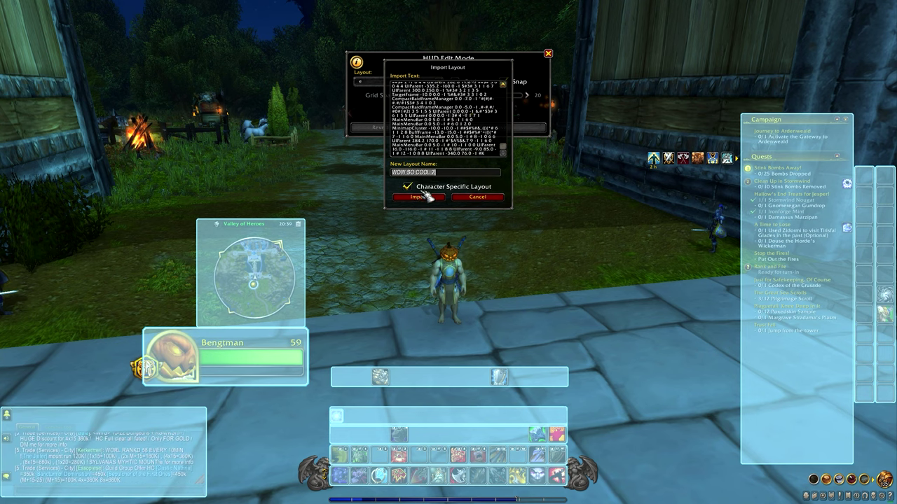
click(421, 197)
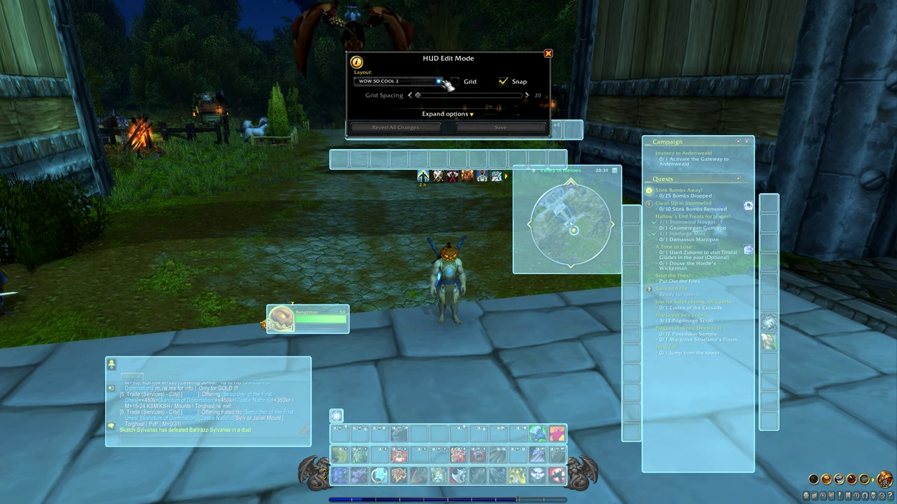
- Copy the WOW SO COOL 2 layout and save the copy under the name COOL
click(414, 81)
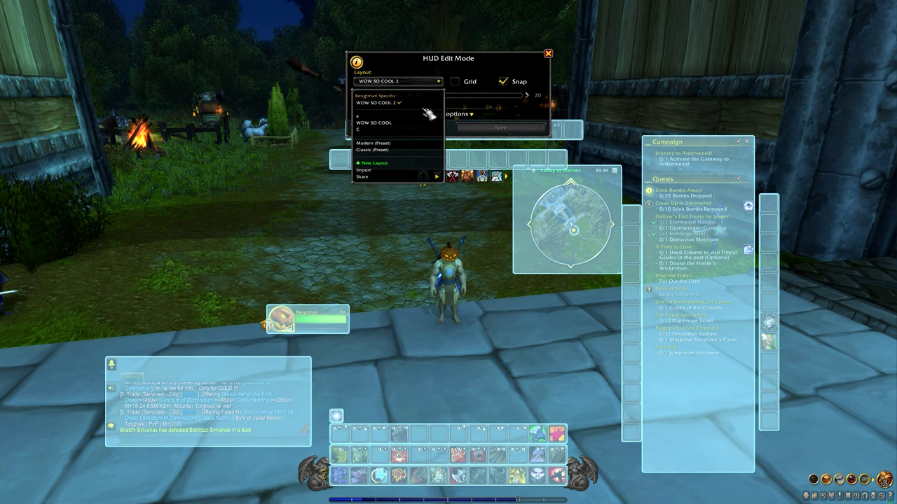
click(392, 122)
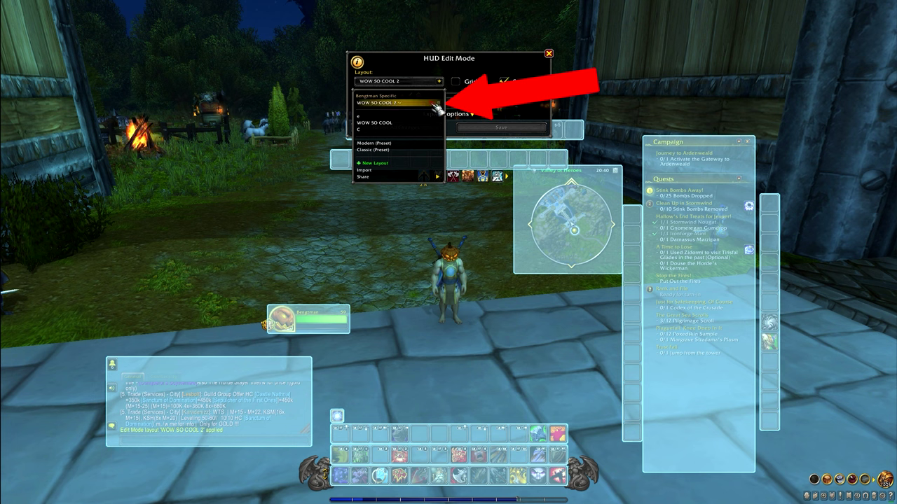
mouse_move(440, 105)
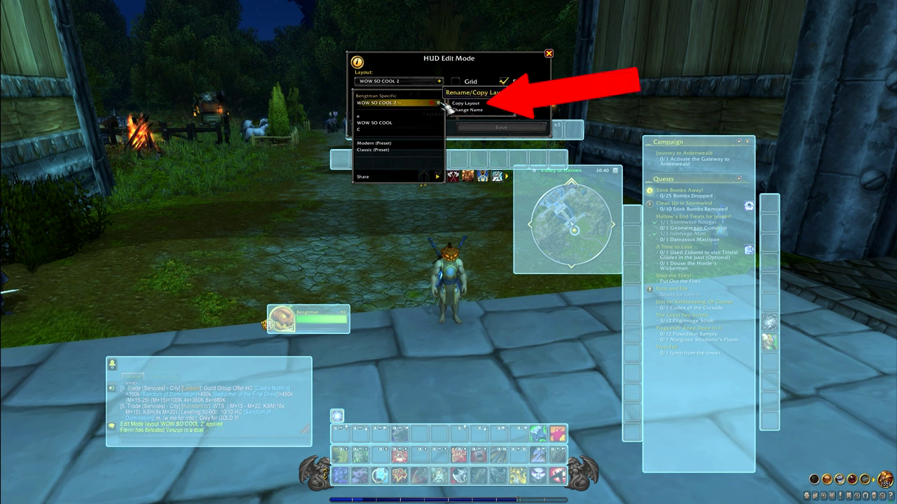
click(489, 110)
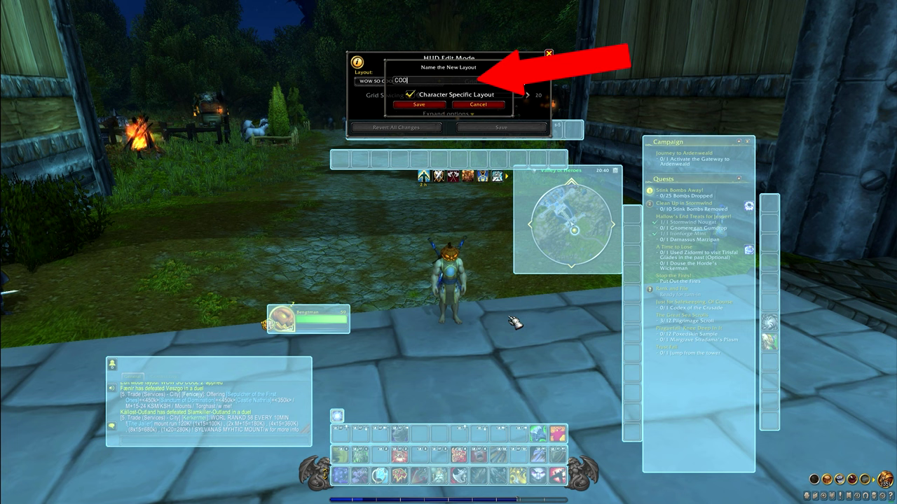
key(BackSpace)
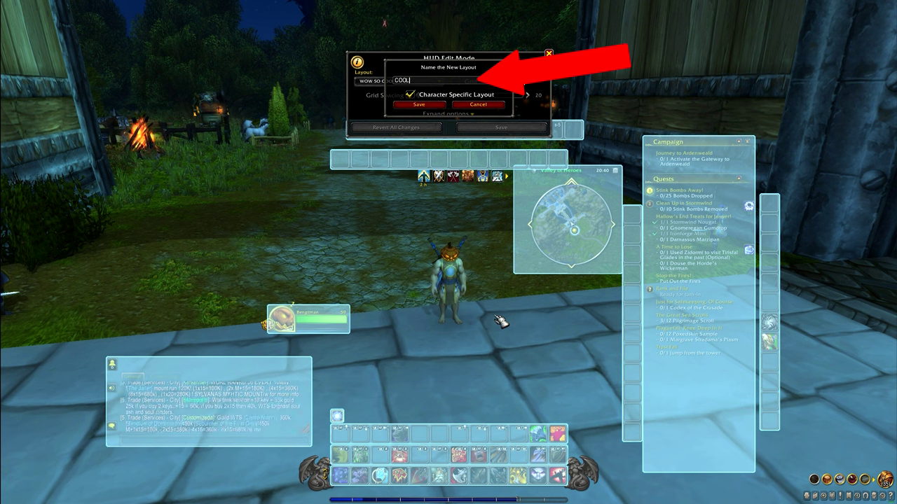
click(420, 105)
- Select the layout named e from the saved layouts
click(421, 81)
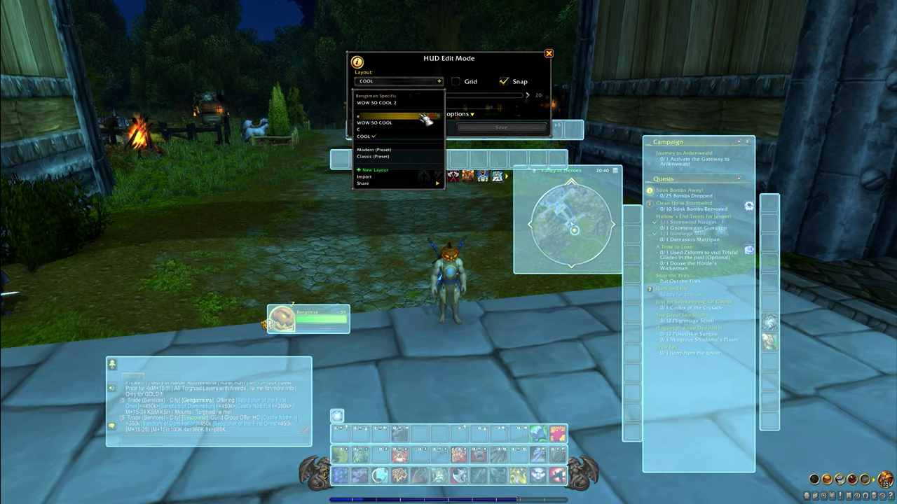
click(424, 116)
click(429, 83)
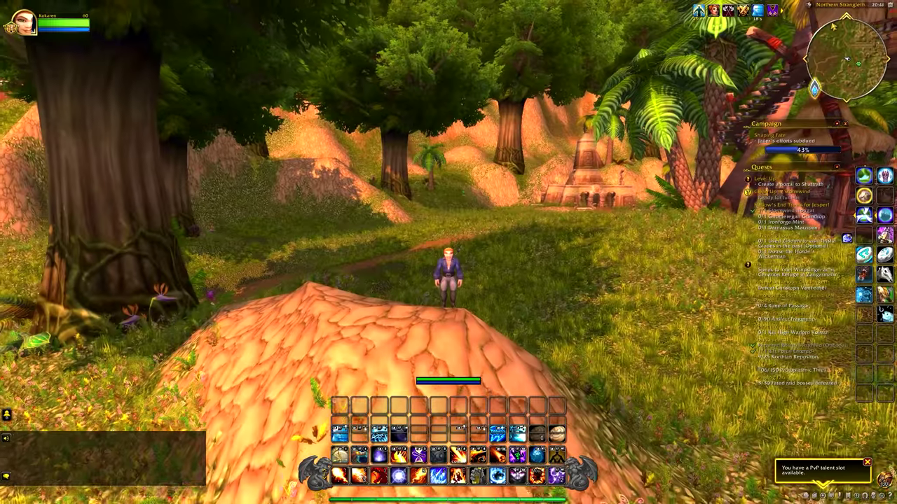
- On the other character, enter HUD Edit Mode and apply the WOW SO COOL layout
key(Escape)
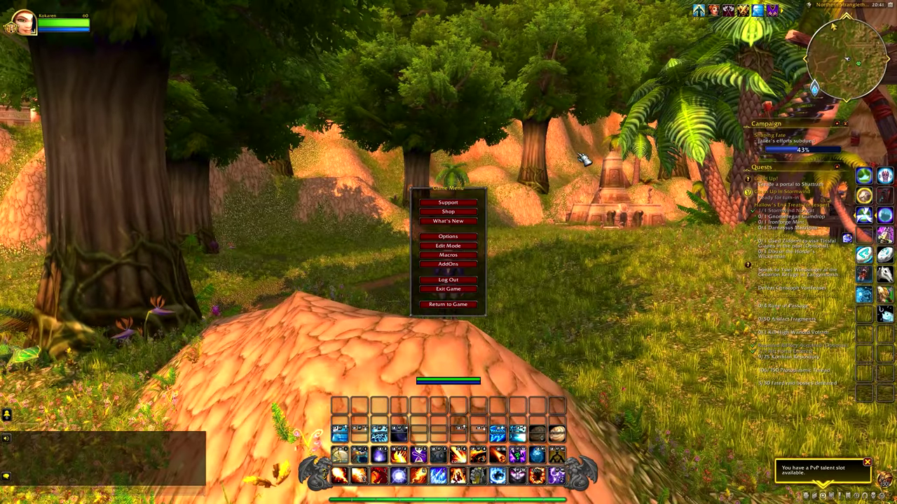
click(448, 245)
click(439, 81)
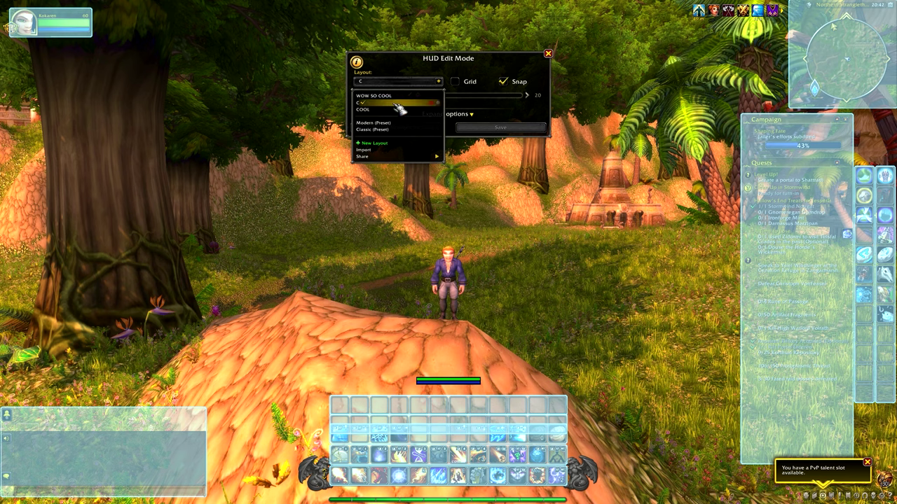
click(399, 97)
click(432, 85)
click(410, 95)
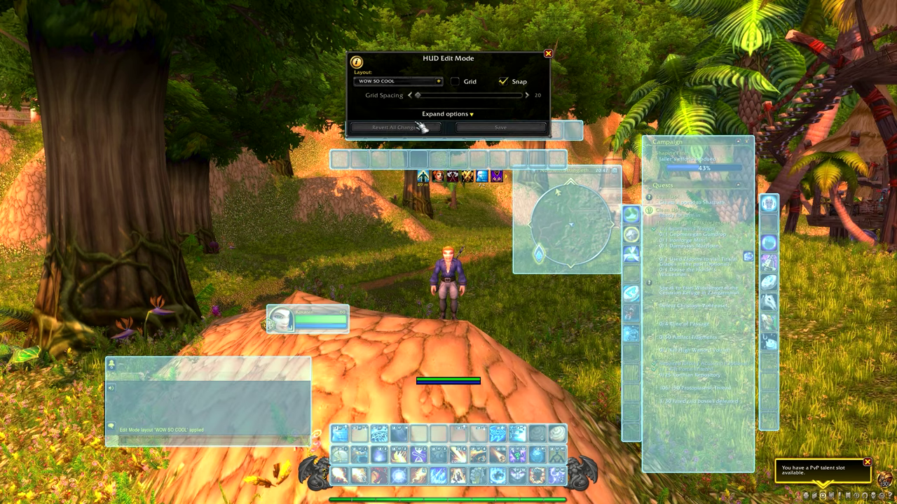
- Start a copy of the WOW SO COOL layout
click(440, 82)
click(439, 82)
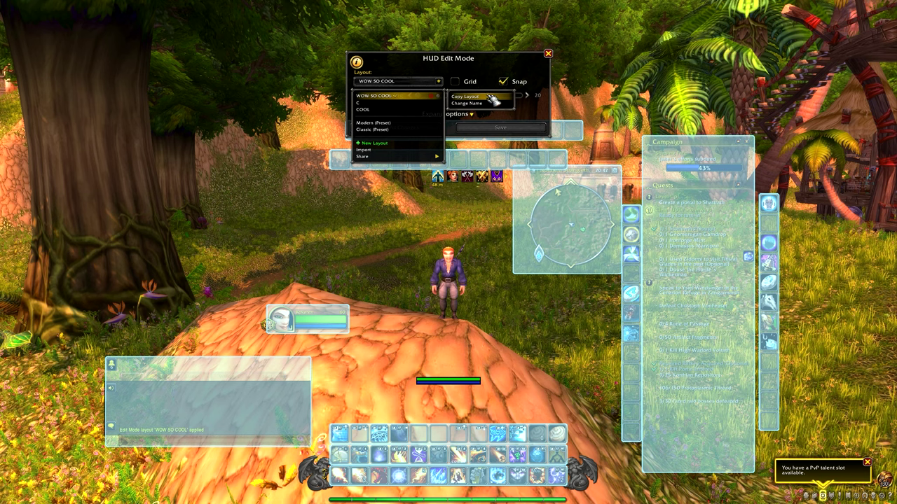
click(491, 97)
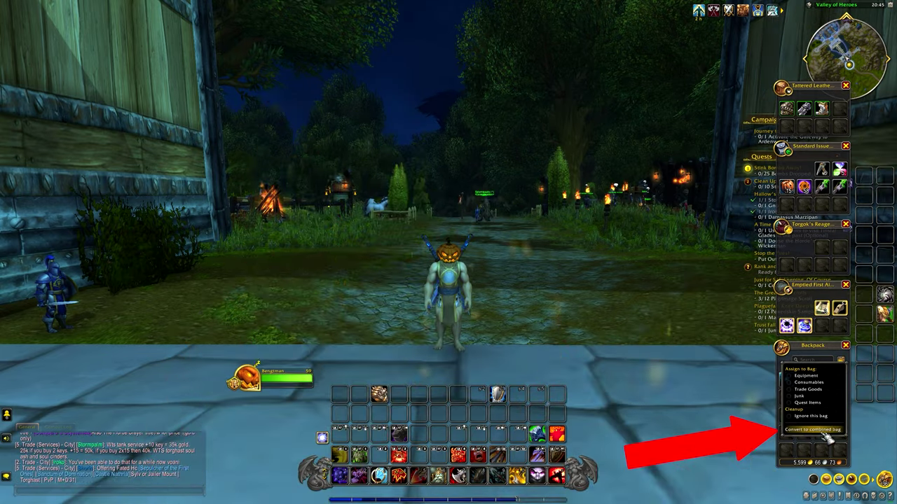
- Convert the separate bags into one combined bag
click(813, 429)
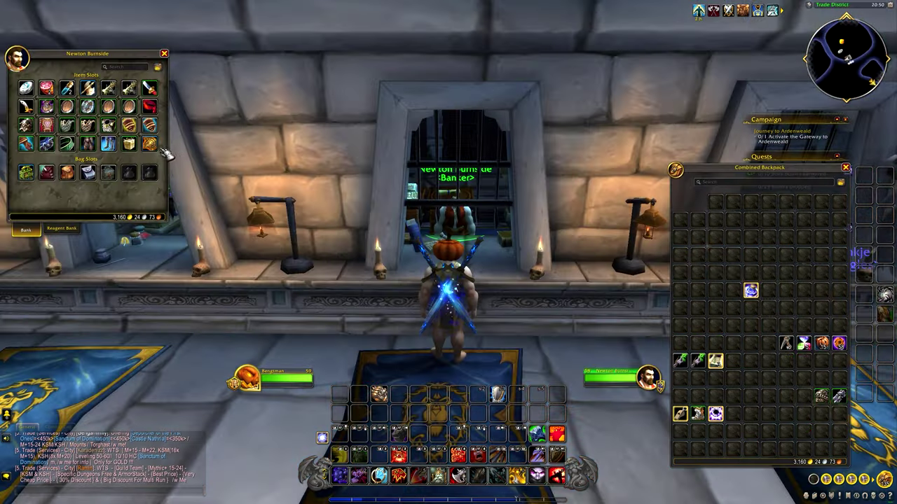
- Open all five bags stored in the bank's bag slots and view the Reagent Bank
click(87, 172)
click(107, 173)
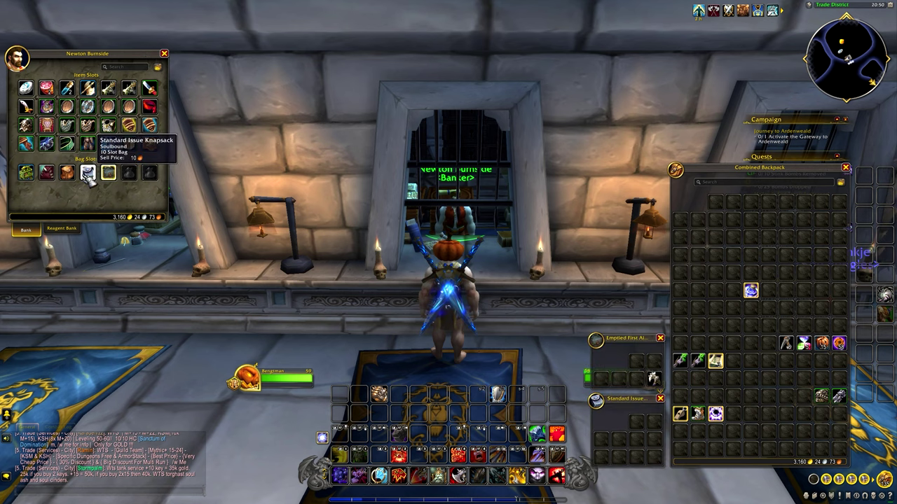
click(87, 172)
click(67, 173)
click(46, 172)
click(26, 173)
click(108, 172)
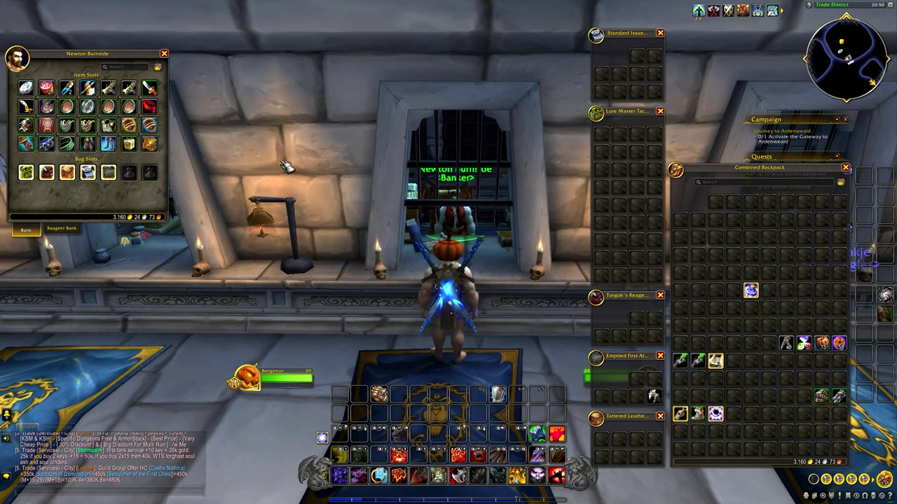
click(61, 229)
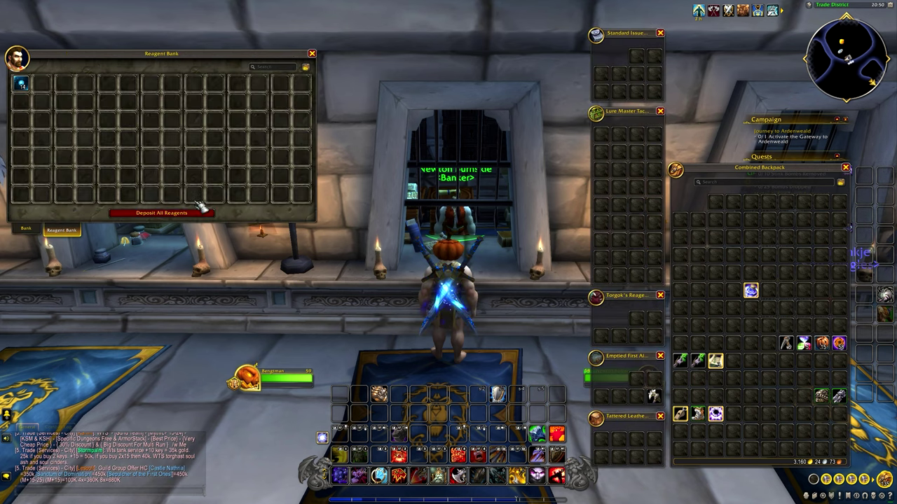